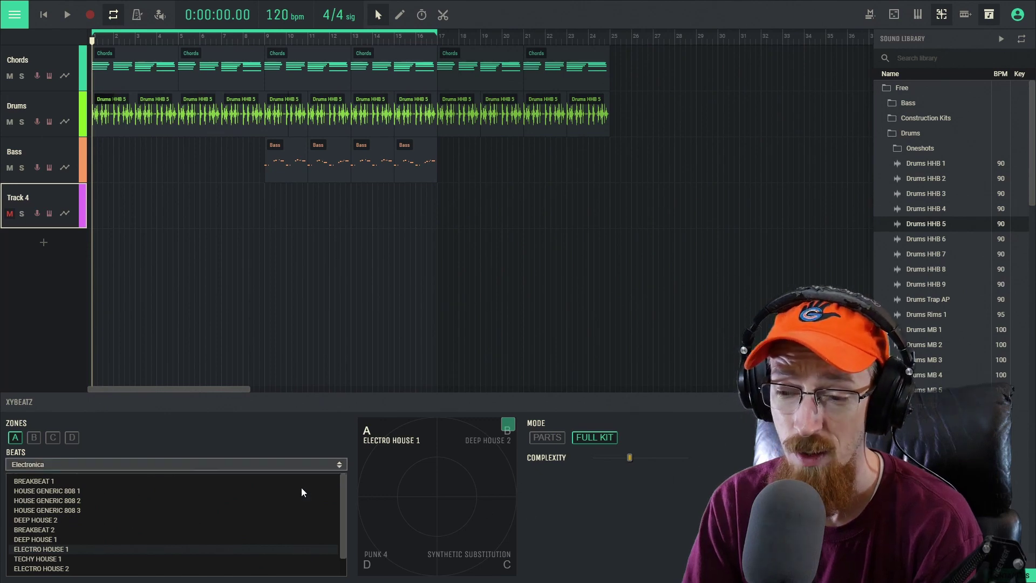
Step: Hide the XYBeatz panel to reveal the Chords, Drums, Bass and Track 4 arrangement
click(941, 16)
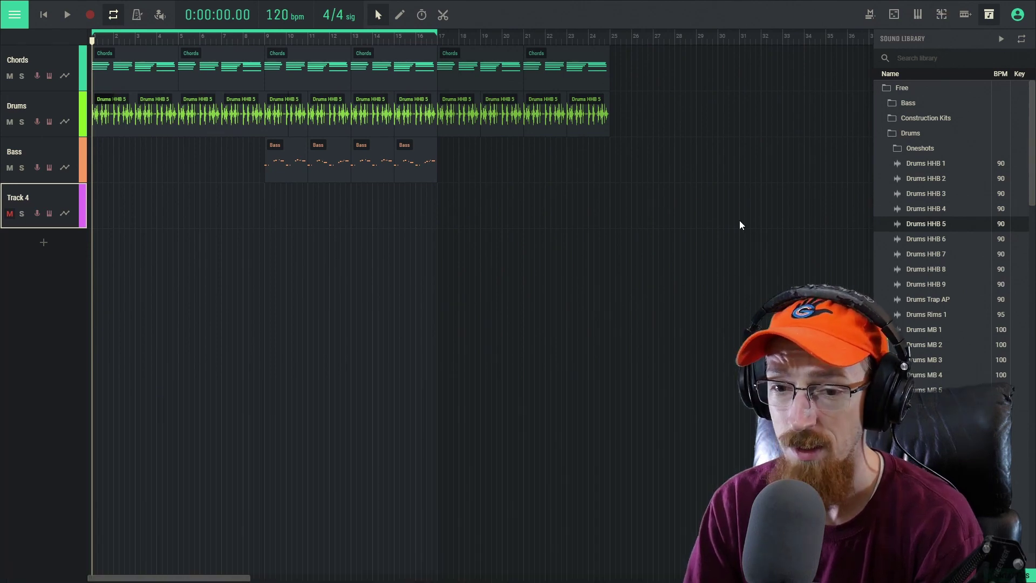
mouse_move(377, 144)
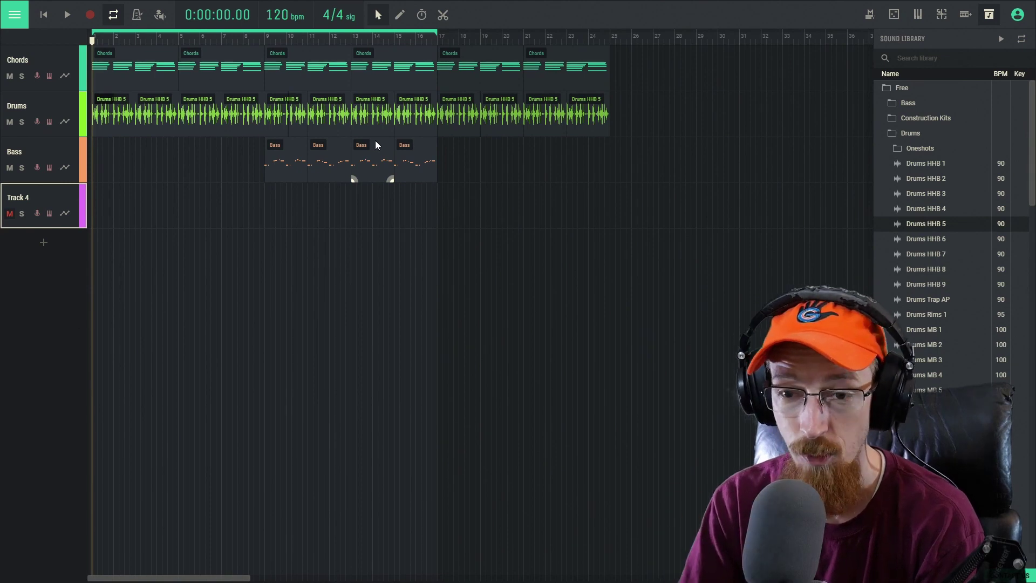
Step: Add a new fifth track and name it Drums
click(42, 244)
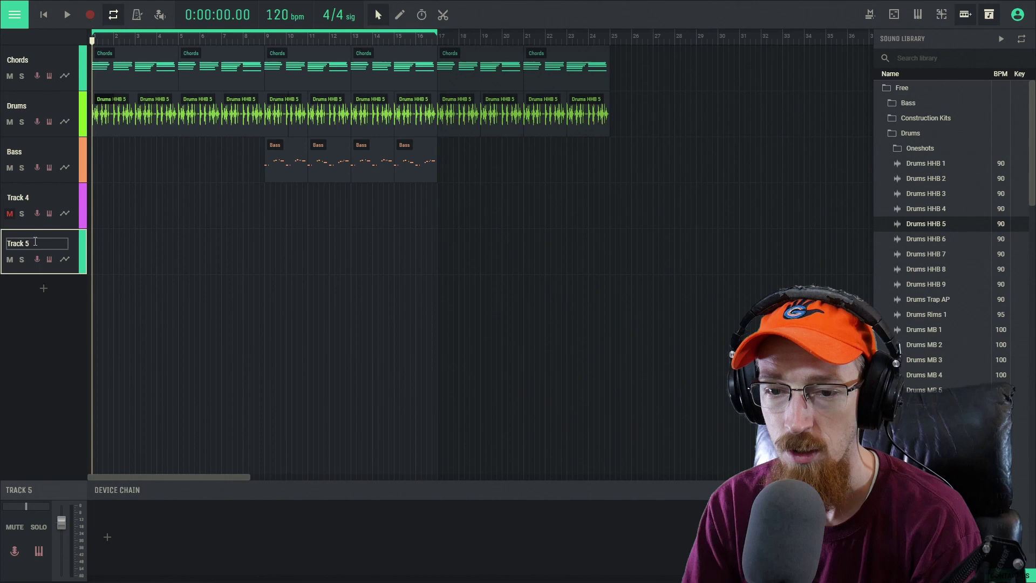
key(ctrl+a)
text(Drums)
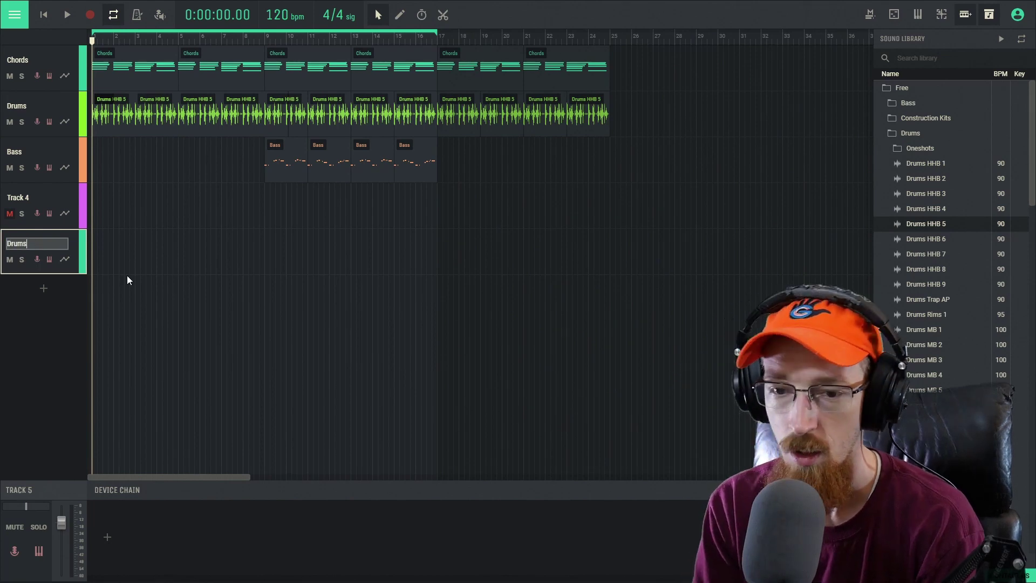
key(Return)
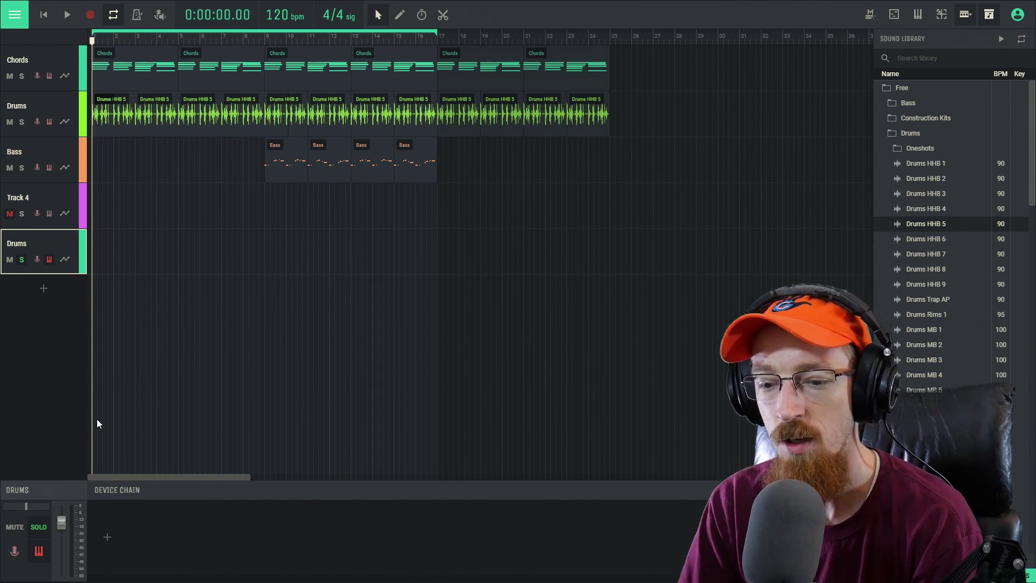
Step: Add a Drumpler instrument to the Drums track and load its Tech House kit
click(108, 537)
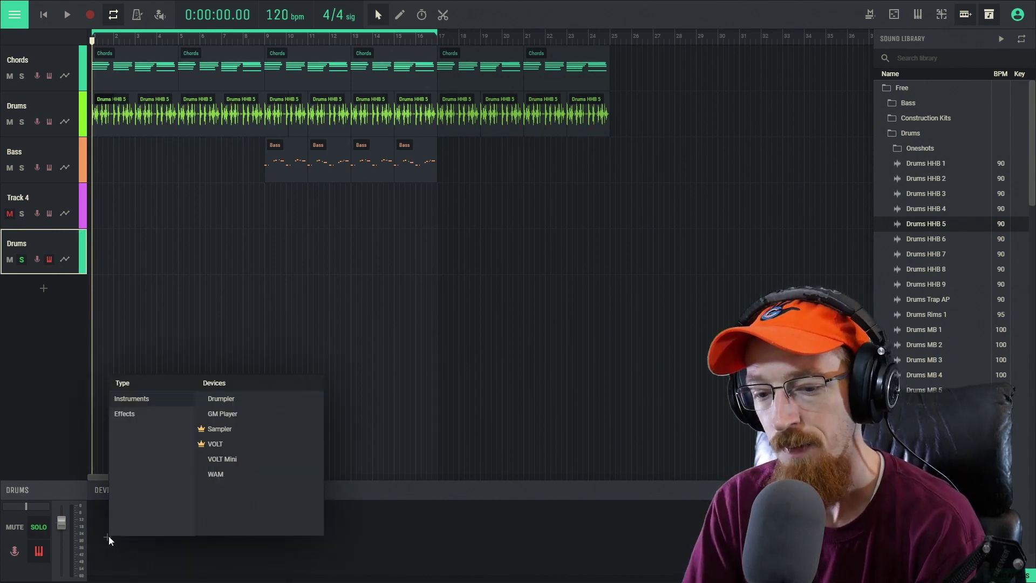
click(235, 399)
click(549, 193)
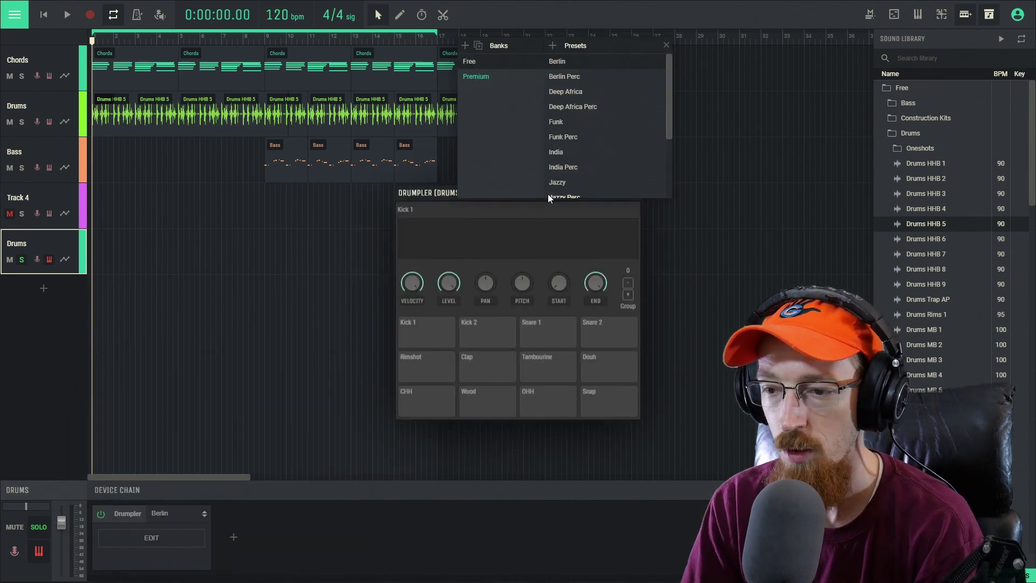
scroll(604, 160, down, 5)
click(571, 173)
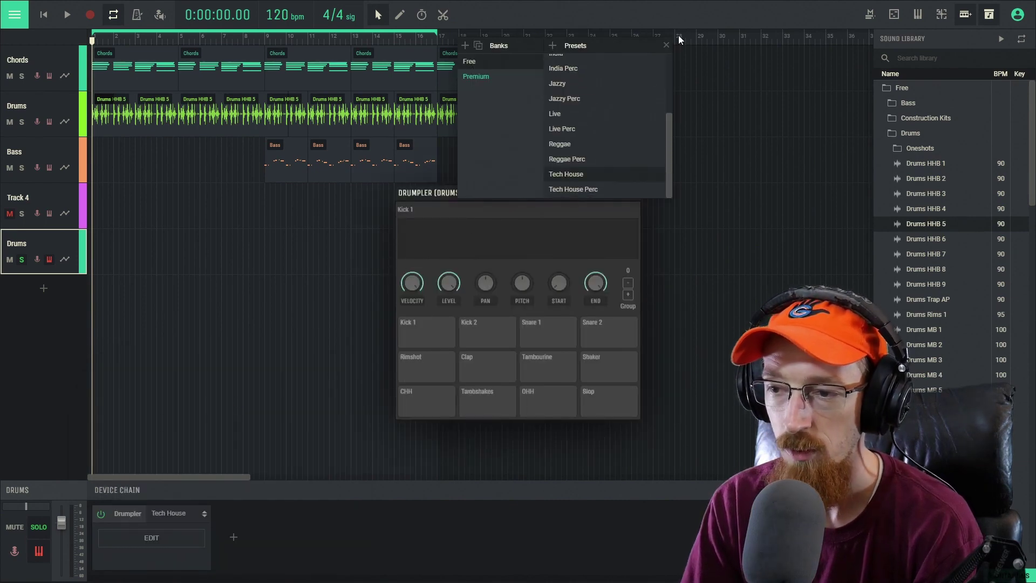
click(667, 45)
Step: Audition a few kit pads, including Snare 1, then close the Drumpler window
click(486, 402)
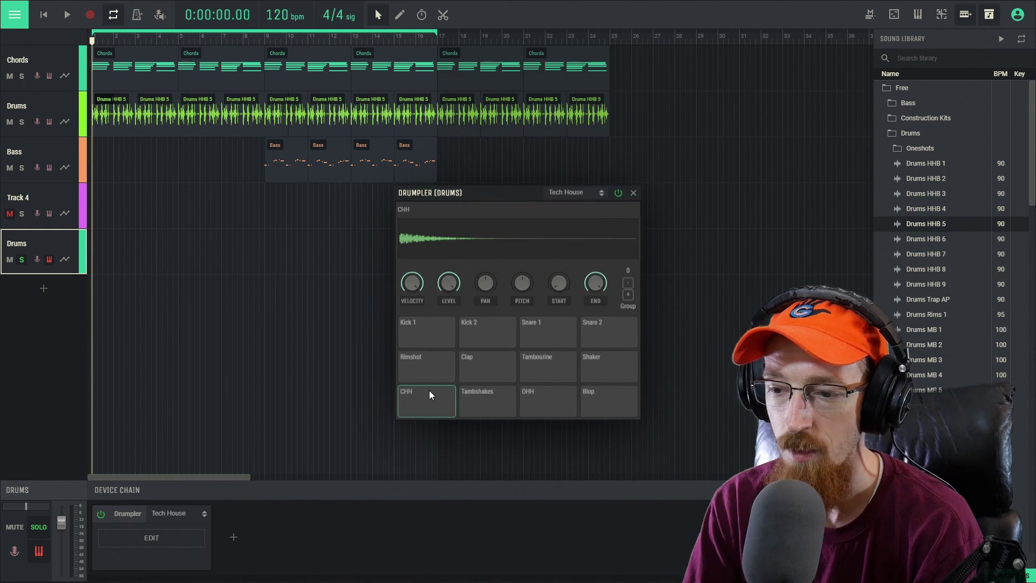
click(440, 329)
click(557, 322)
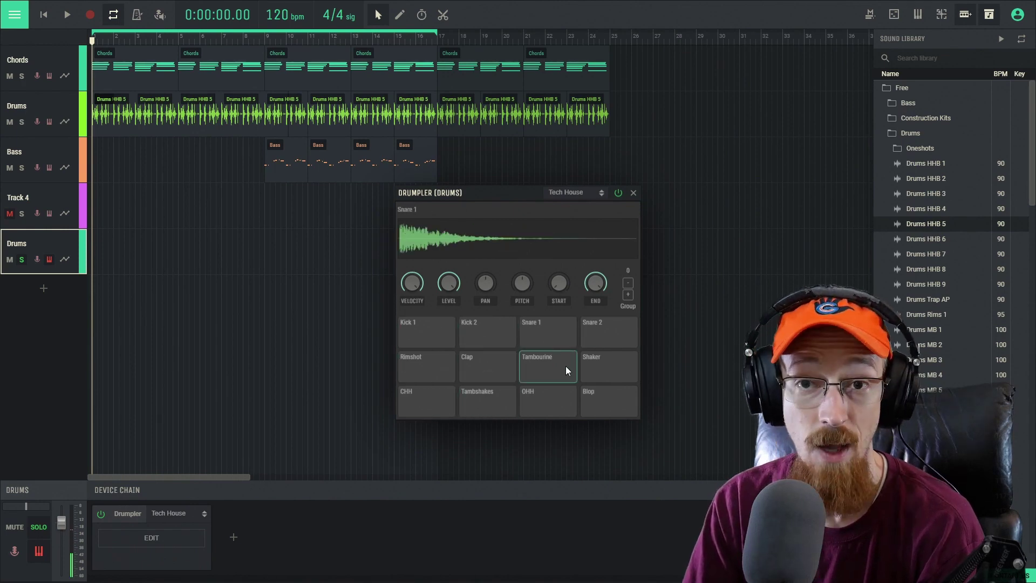
click(634, 194)
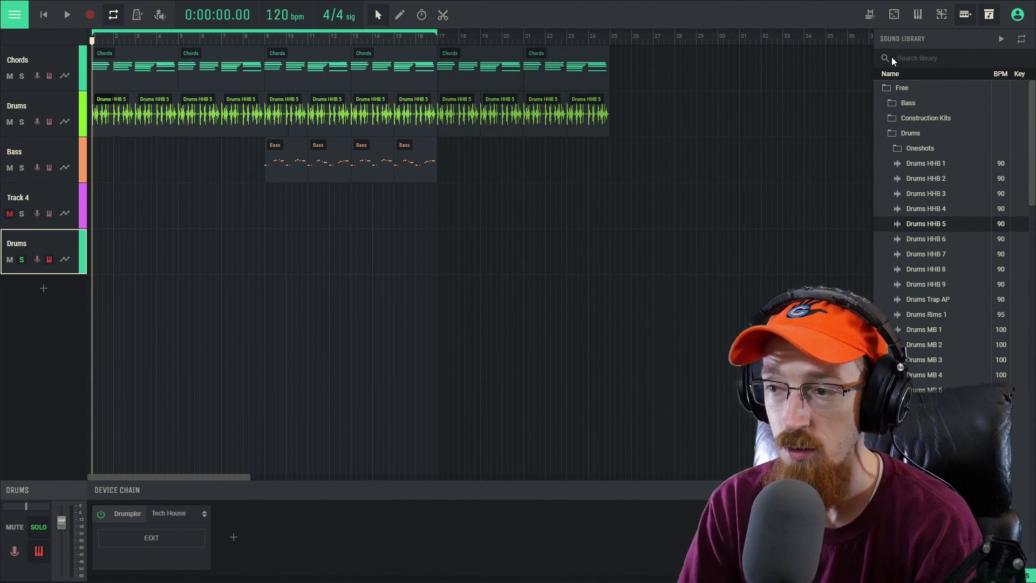
Step: Open XYBeatz, blend fully to Electro House 1, and play while sweeping the blend
click(944, 18)
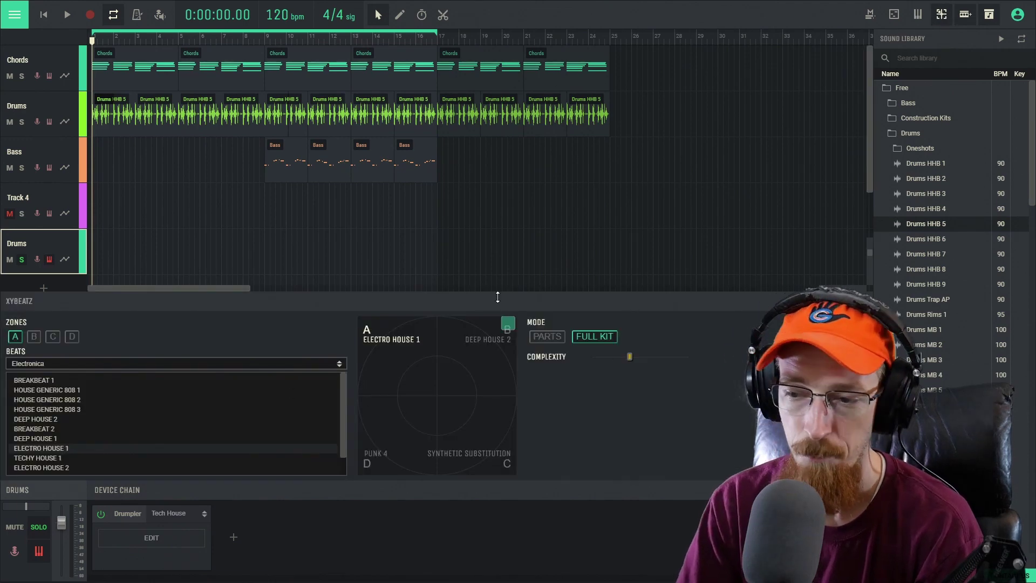
drag(502, 323, 311, 300)
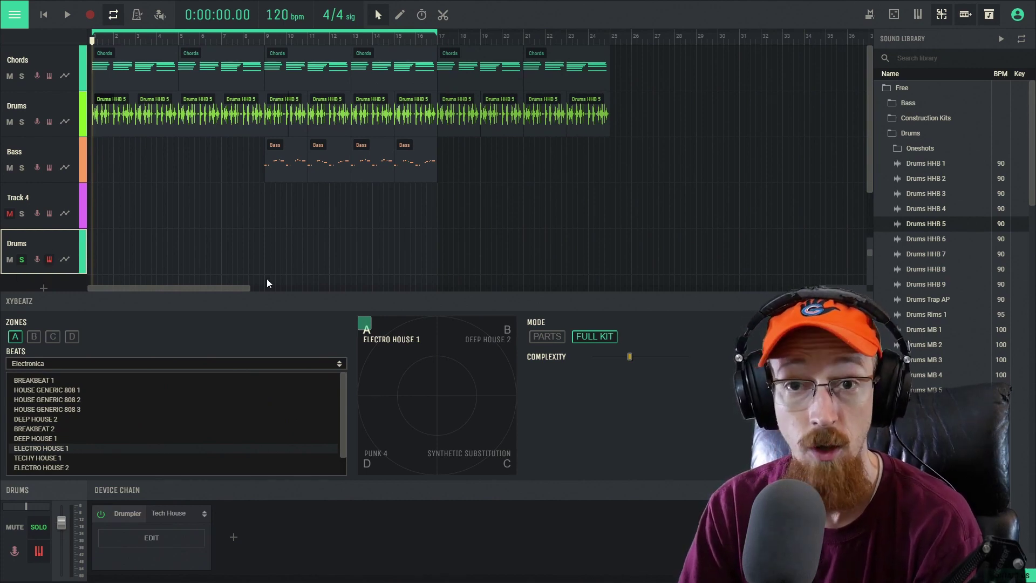
key(space)
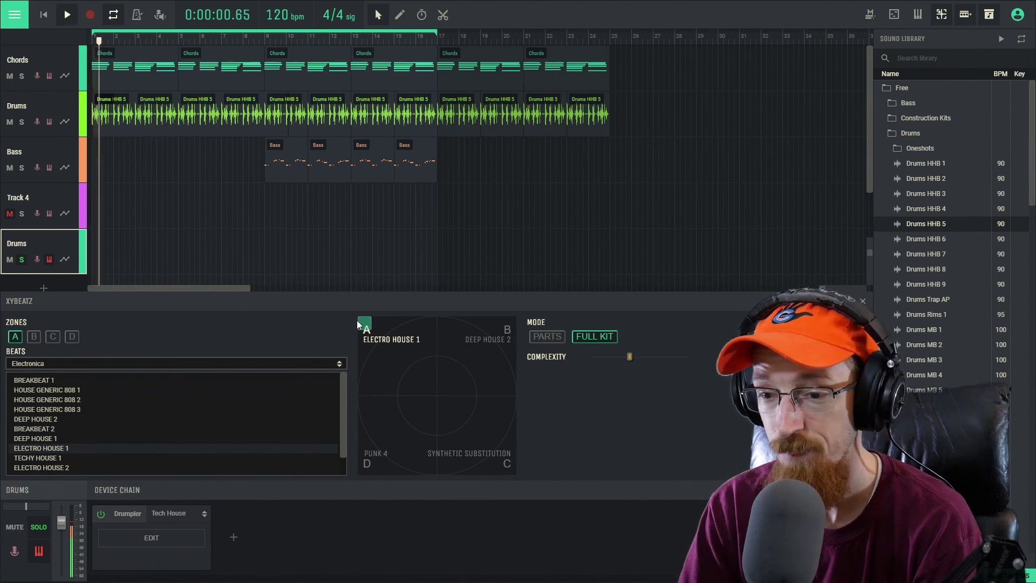
drag(364, 324, 312, 293)
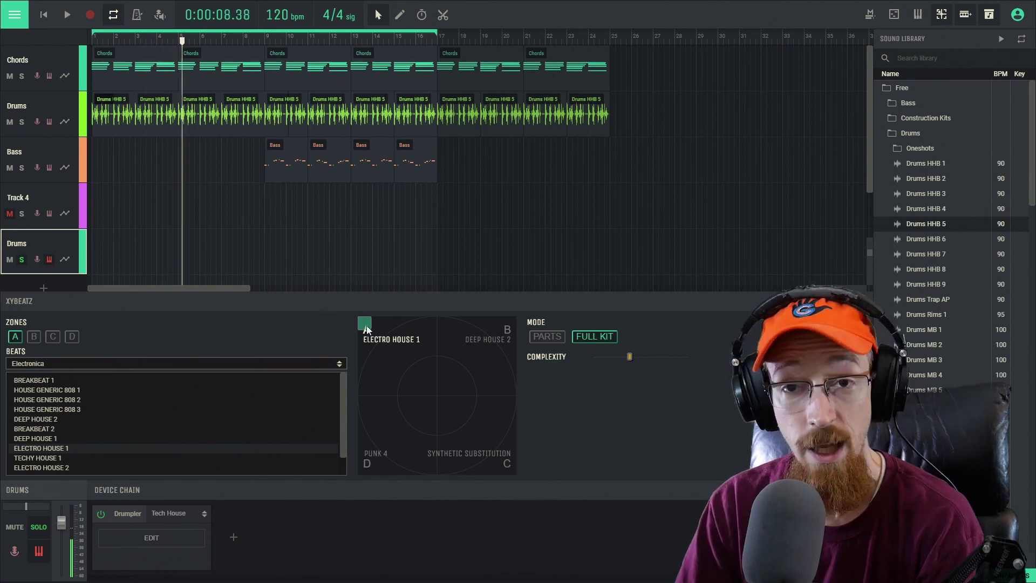
drag(483, 325, 378, 344)
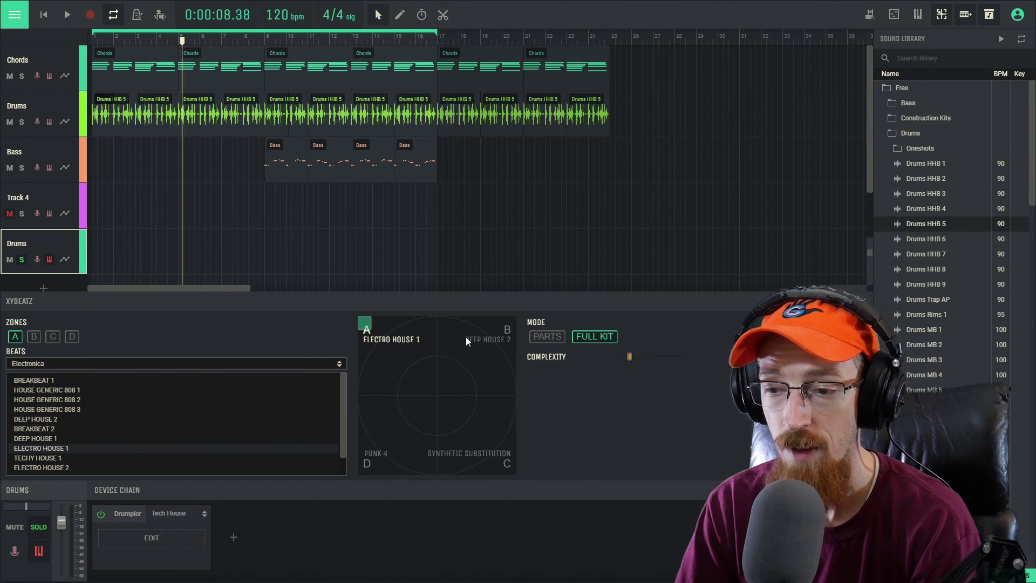
Step: Review zones B, C and D, return to zone A, and keep the Electronica genre
click(32, 336)
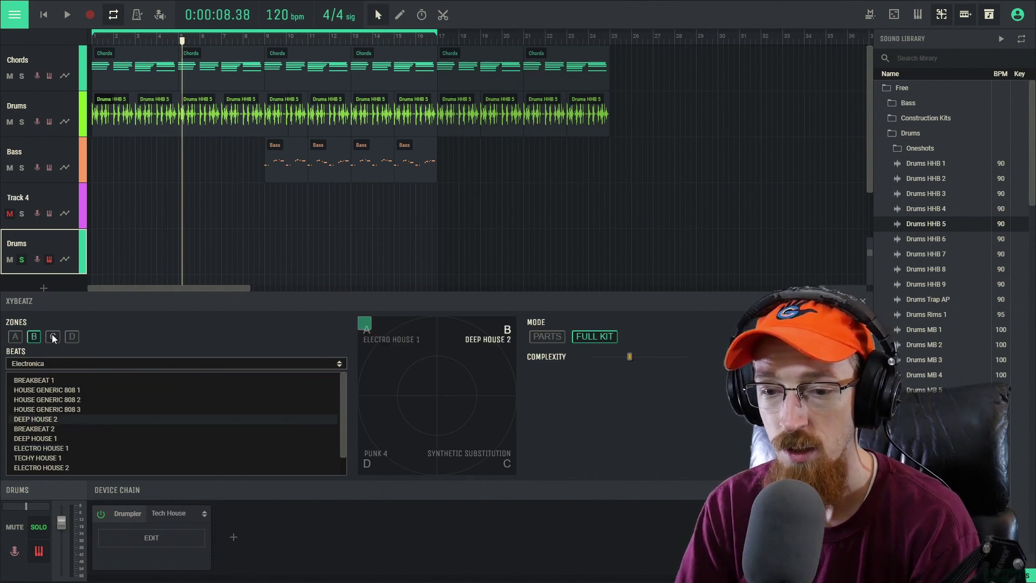
click(54, 336)
click(72, 337)
click(57, 335)
click(16, 337)
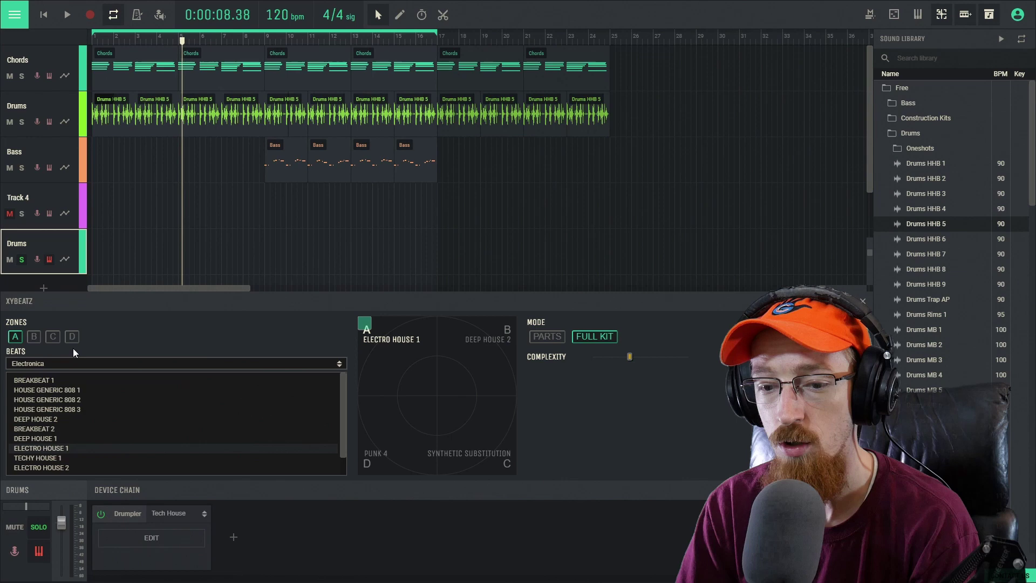
click(94, 361)
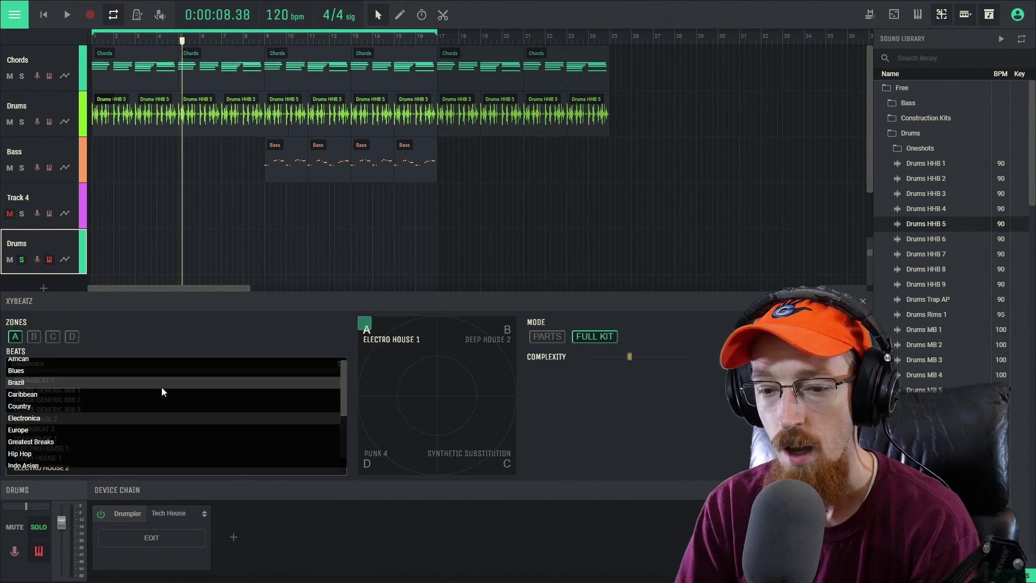
click(76, 365)
click(88, 364)
click(88, 365)
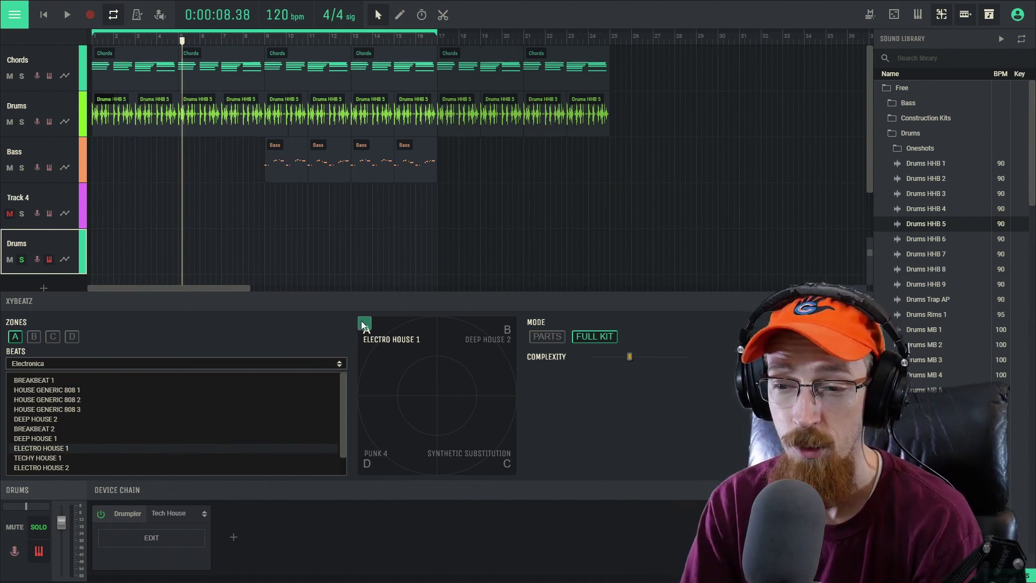
drag(365, 324, 328, 294)
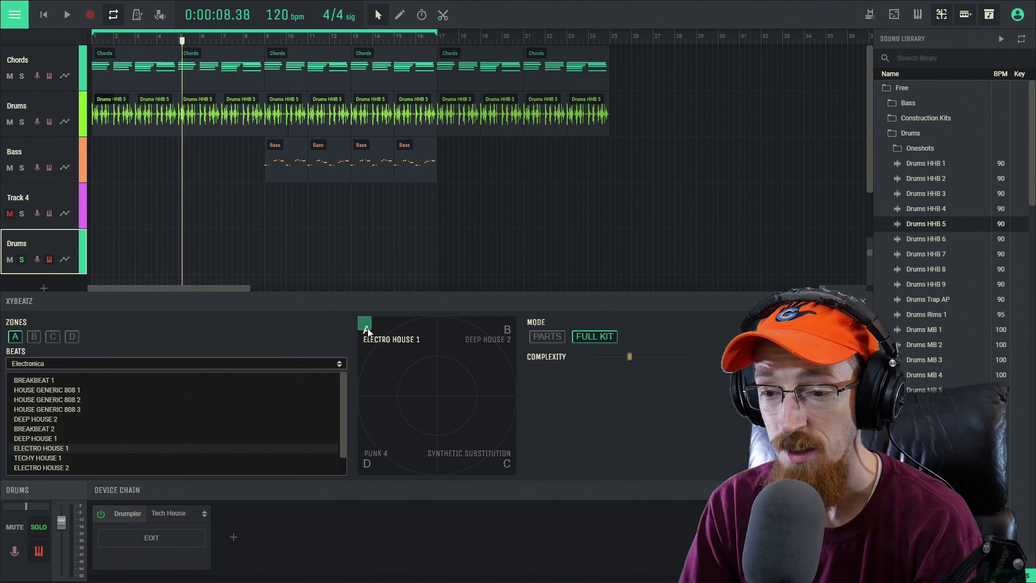
Step: Play the beat, lower complexity, and blend between Electro House 1 and Deep House 2
drag(361, 327, 359, 301)
key(space)
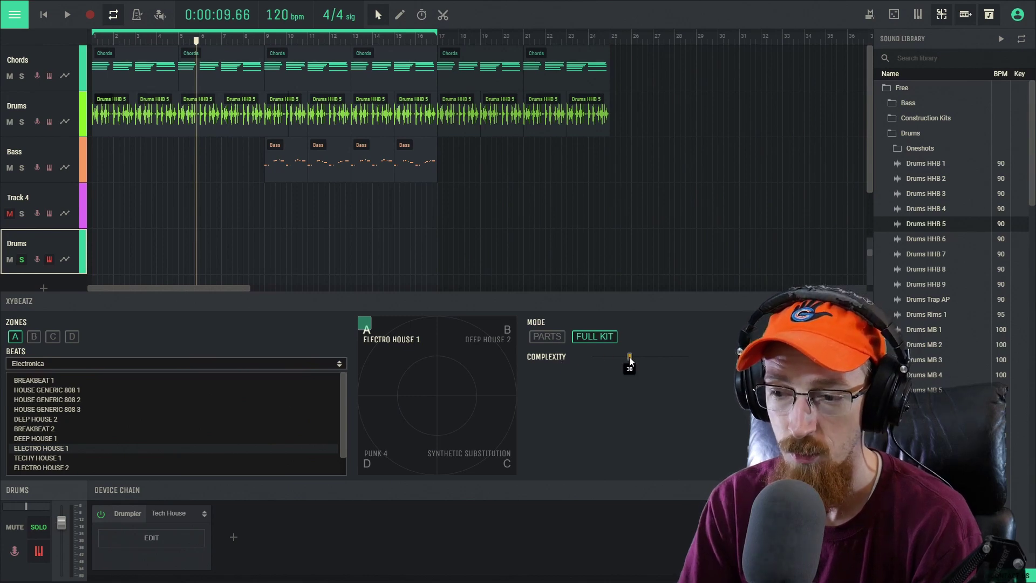
drag(631, 361, 619, 366)
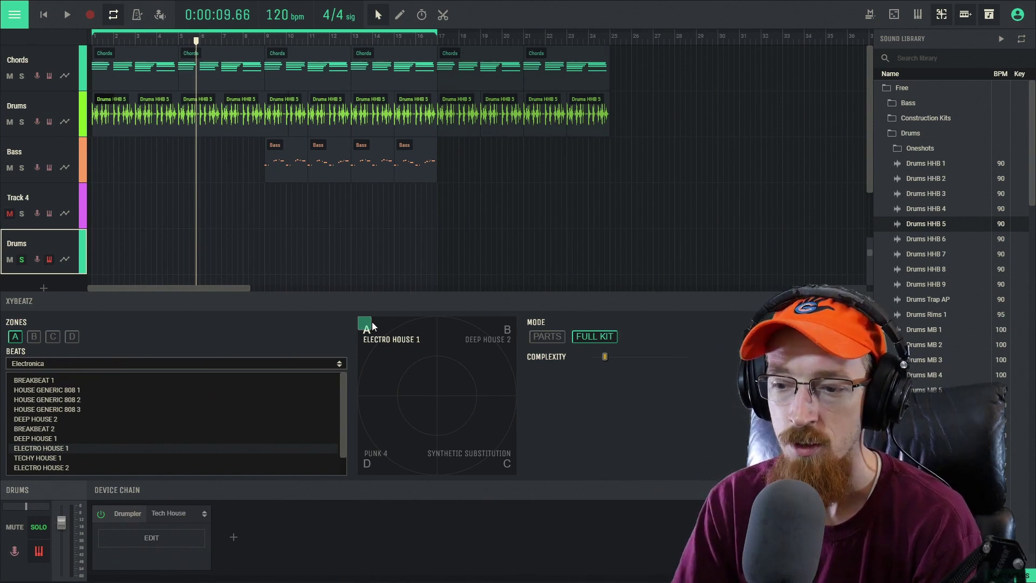
mouse_move(366, 326)
mouse_down()
mouse_move(391, 328)
mouse_move(366, 326)
mouse_up()
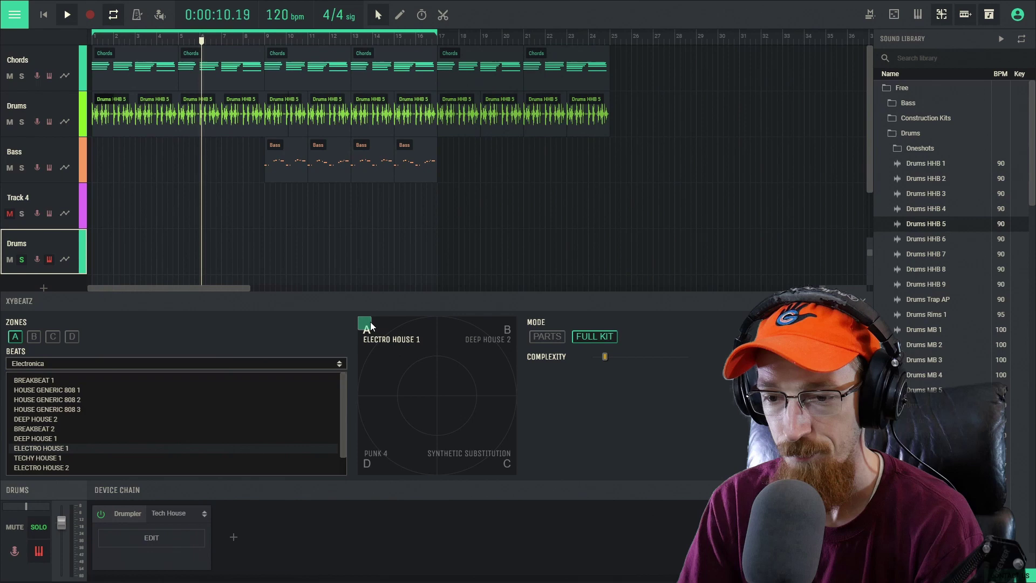
drag(365, 327, 531, 300)
mouse_move(608, 355)
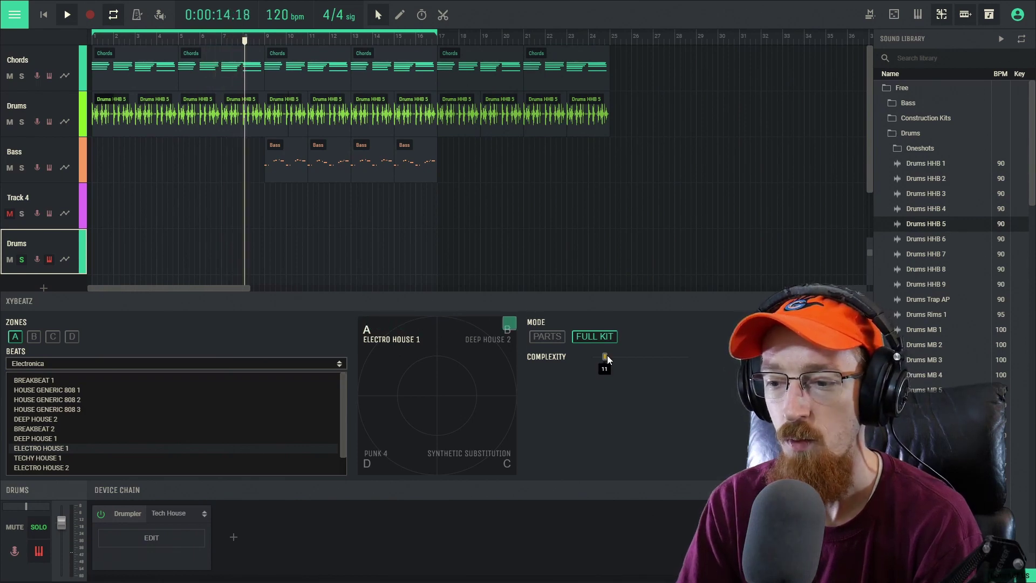
key(space)
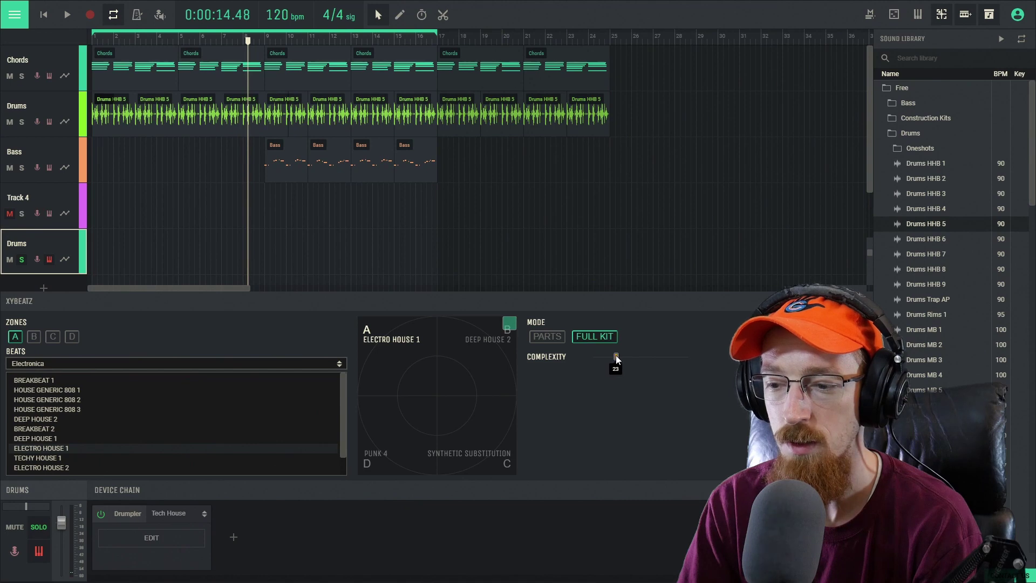
Step: Try complexity 30 and 28 across blends, return to Electro House 1, and raise complexity above 25
drag(618, 357, 623, 360)
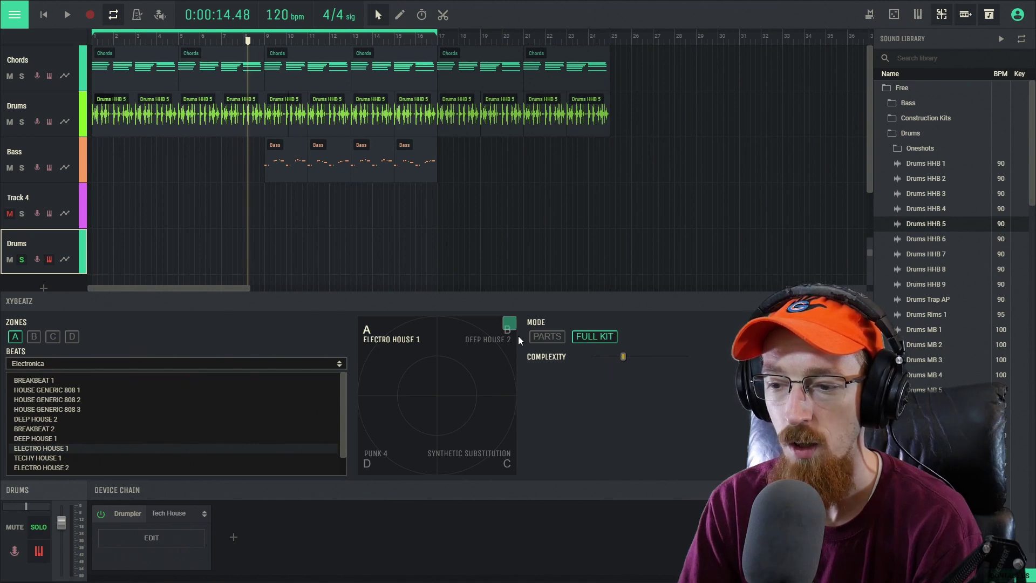
key(space)
drag(511, 325, 330, 518)
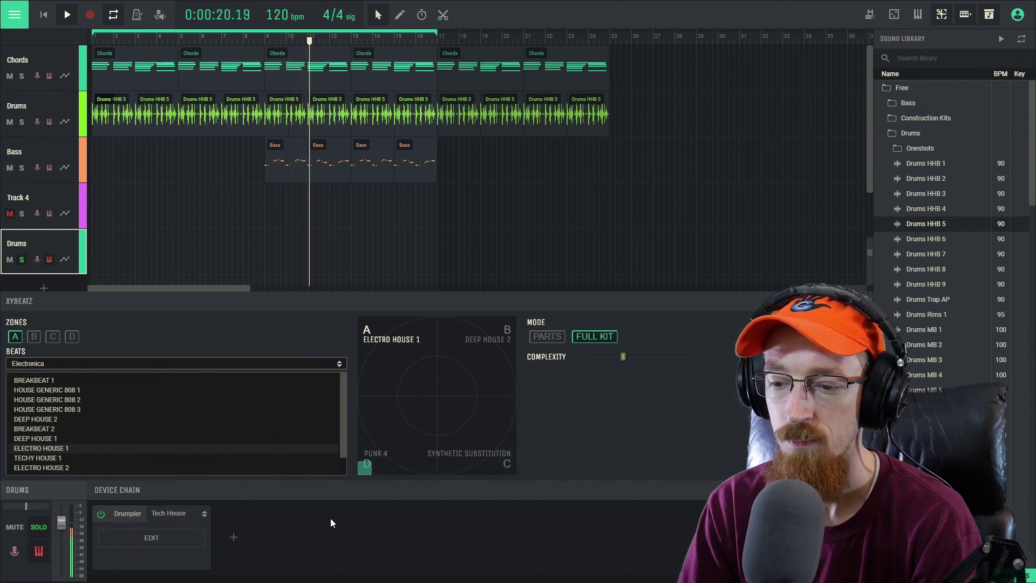
drag(624, 357, 618, 362)
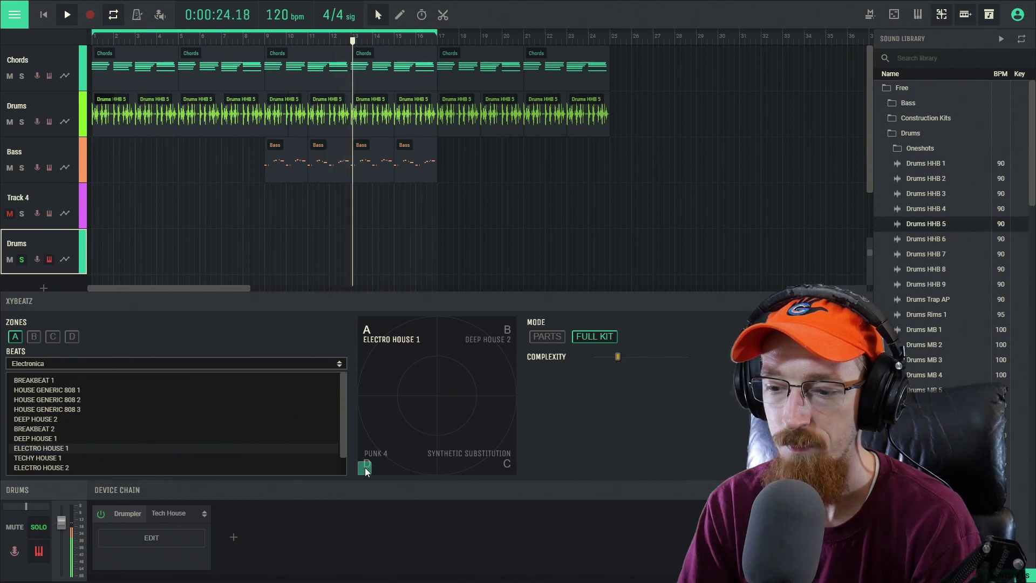
drag(365, 472, 335, 293)
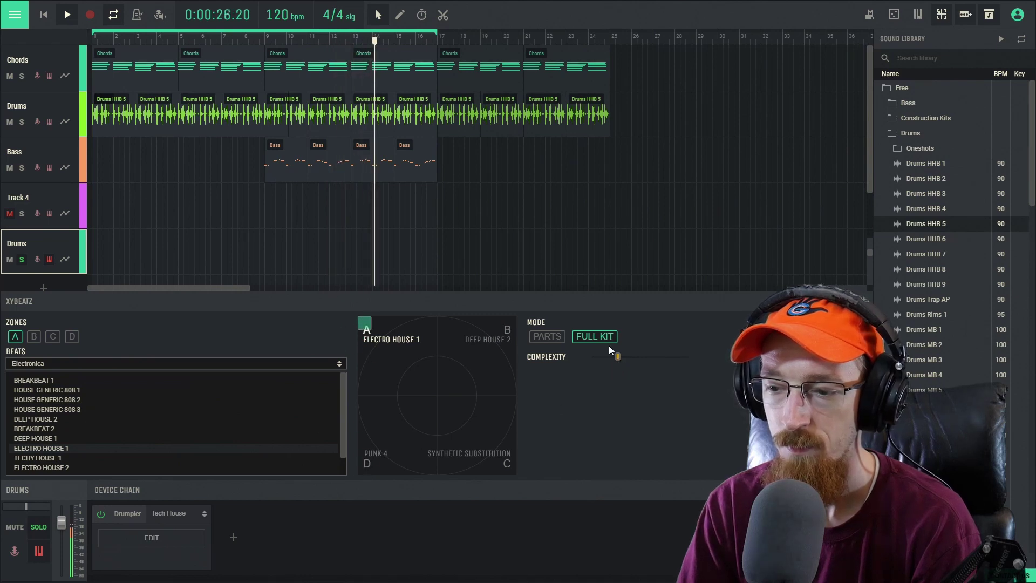
mouse_move(619, 362)
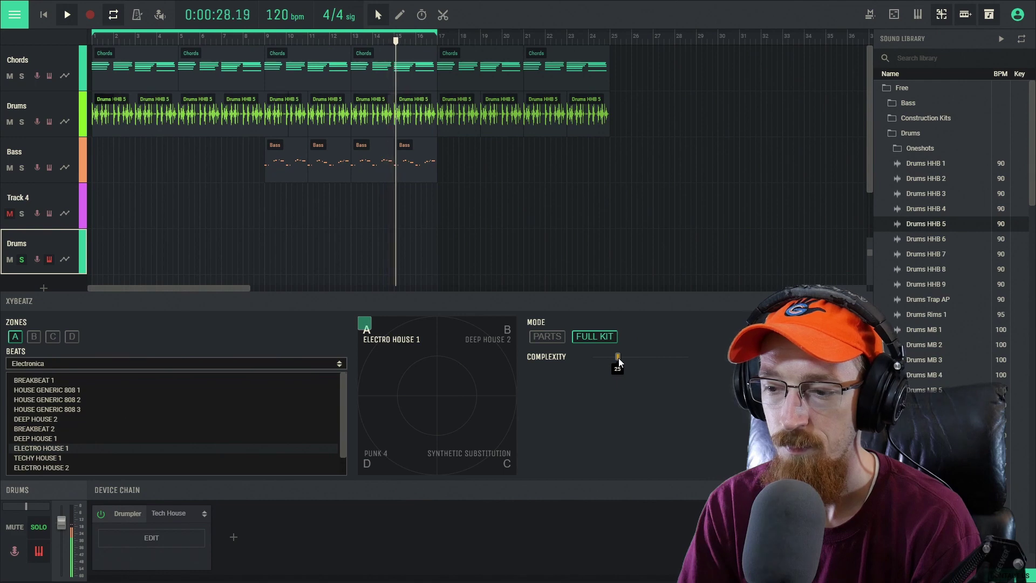
key(space)
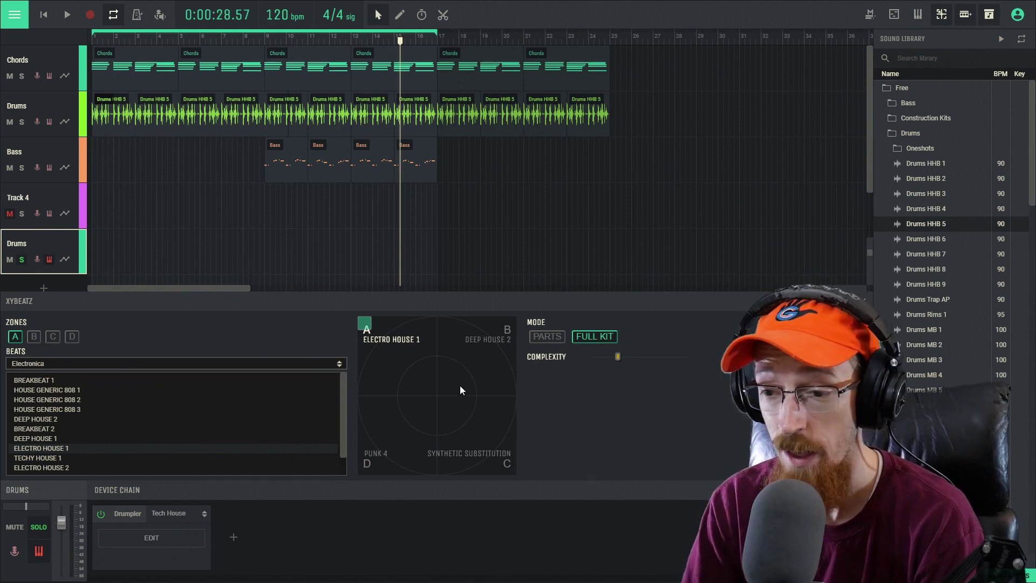
mouse_move(577, 357)
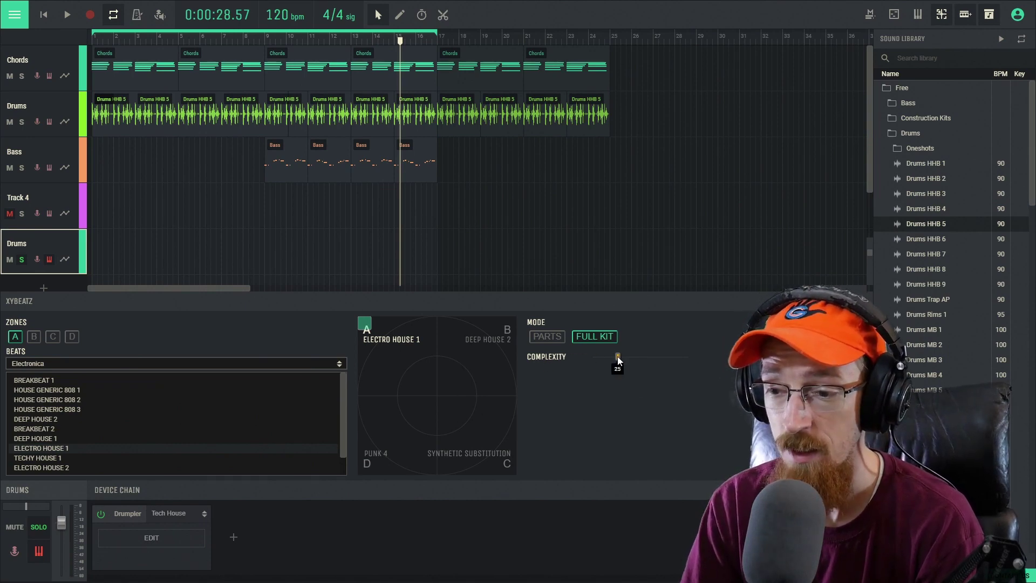
drag(650, 360, 656, 358)
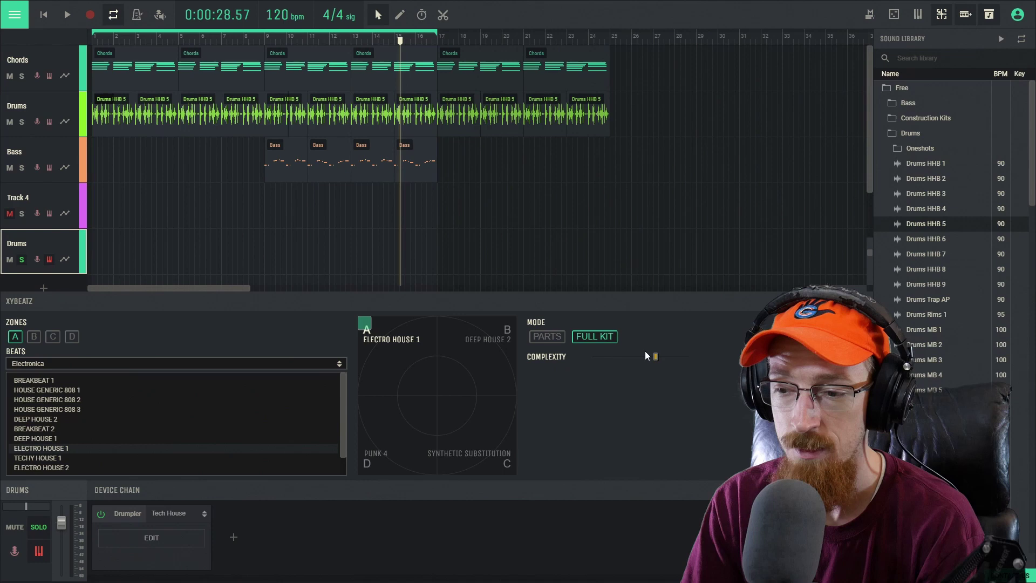
click(548, 335)
click(603, 336)
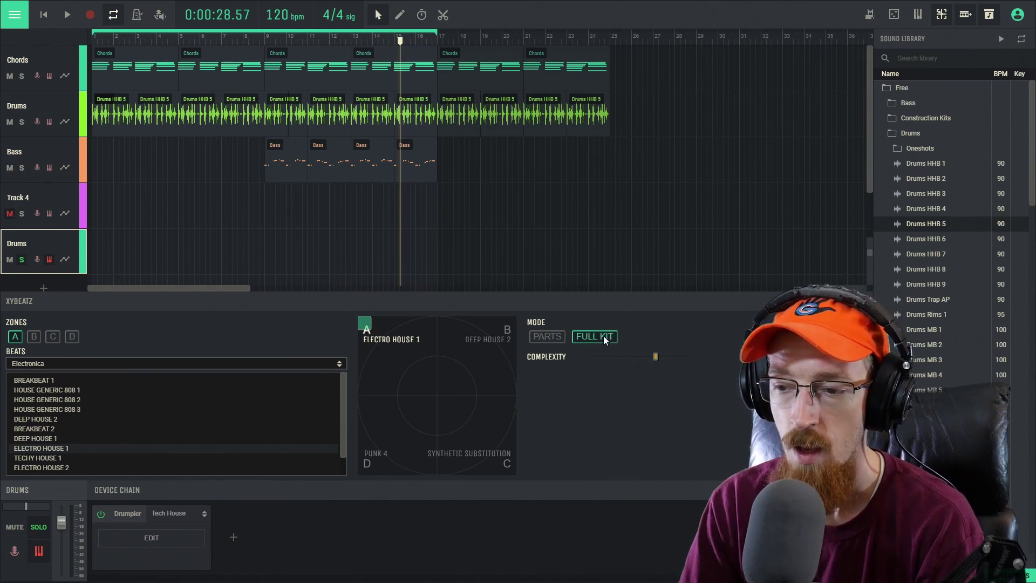
click(545, 332)
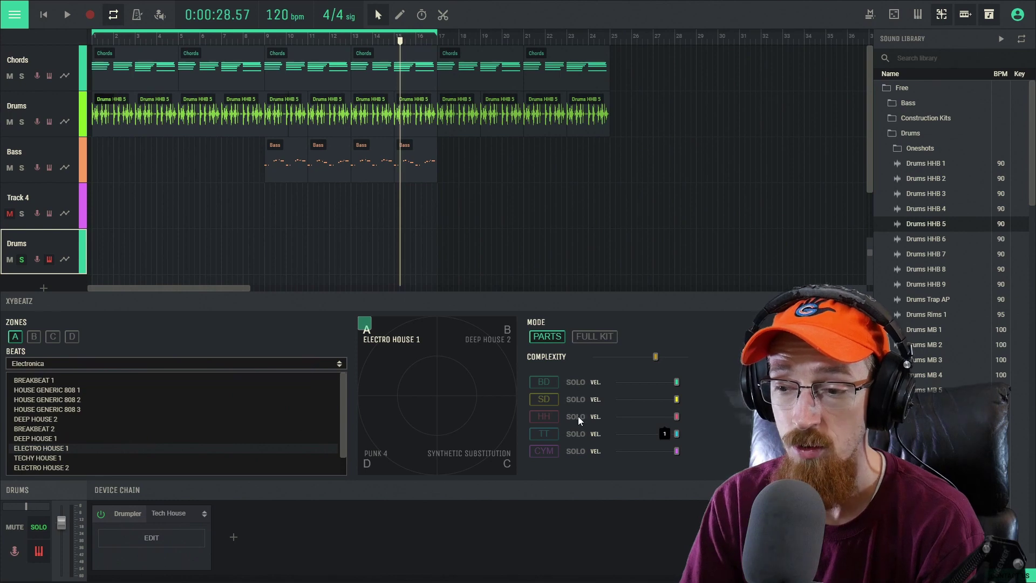
click(597, 336)
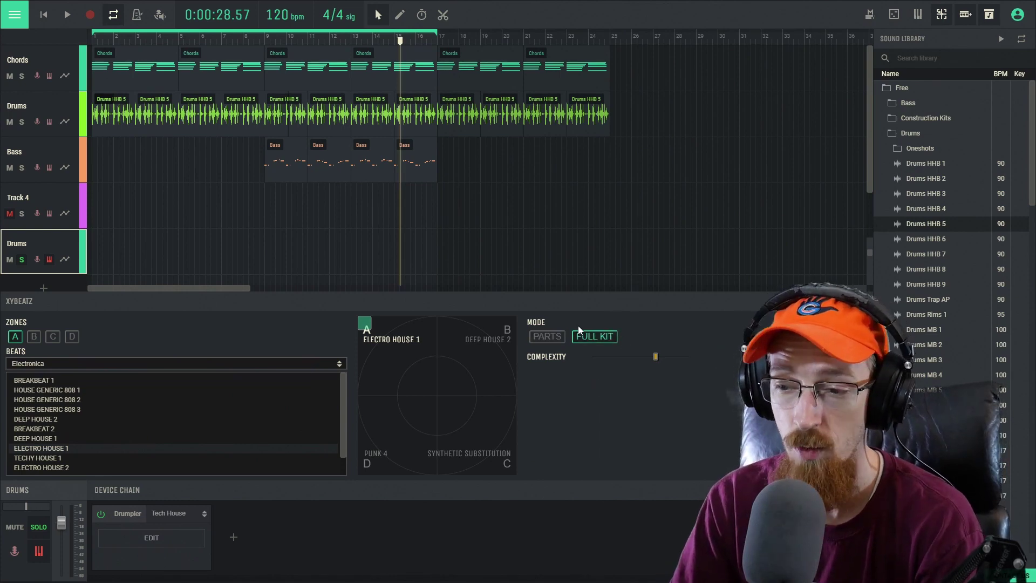
click(546, 337)
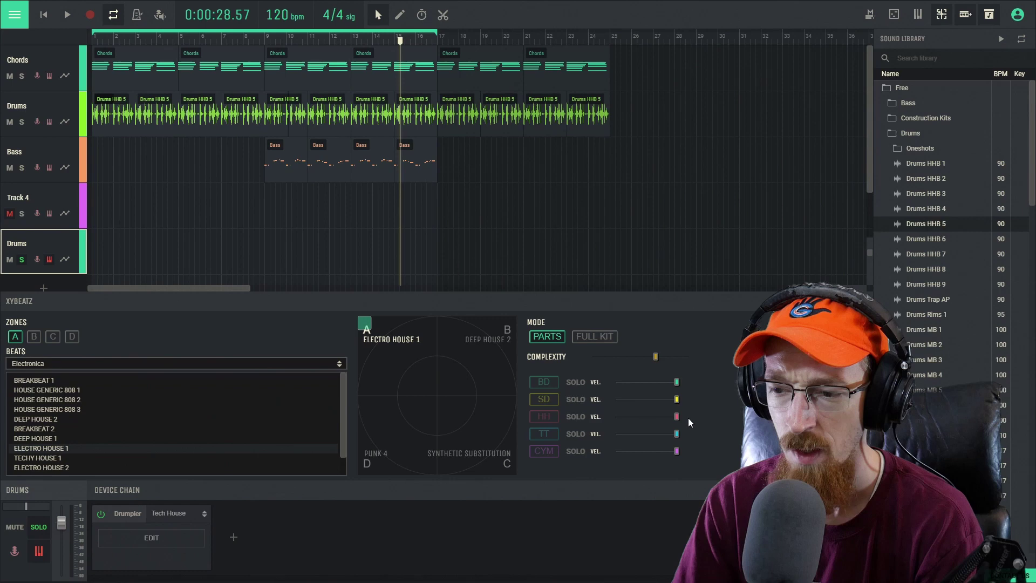
drag(677, 417, 585, 413)
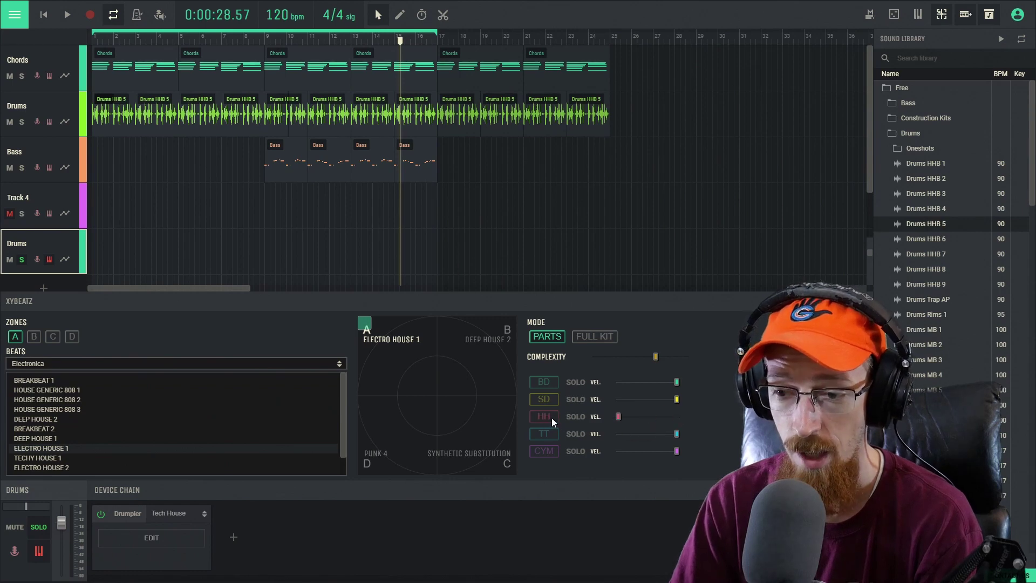
key(space)
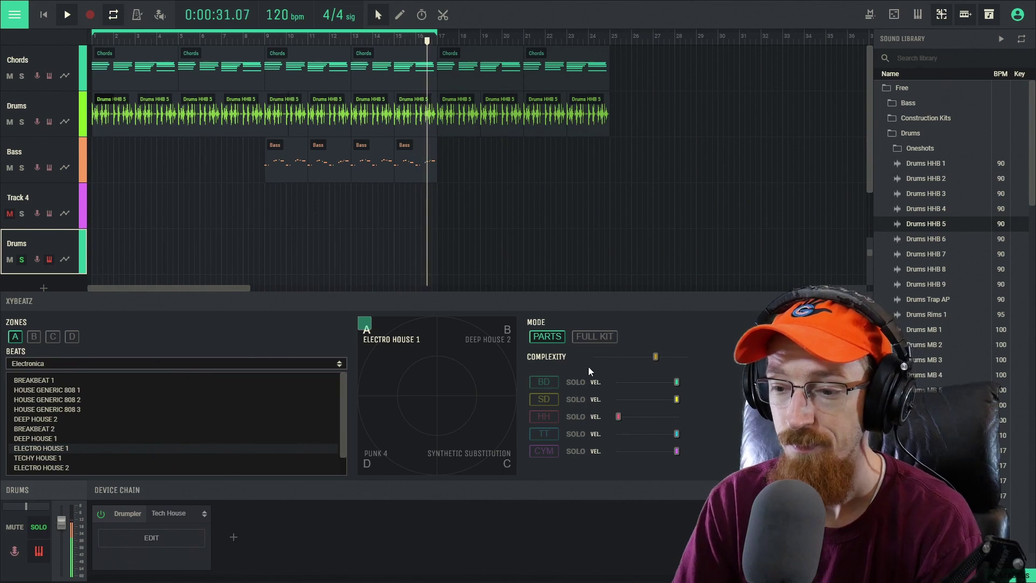
drag(678, 399, 599, 399)
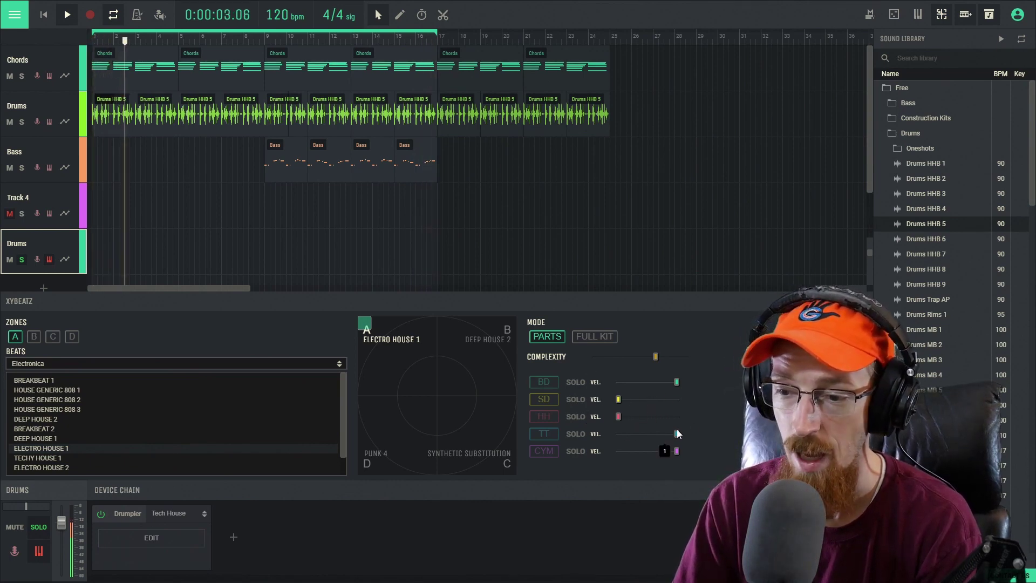
drag(677, 435, 651, 412)
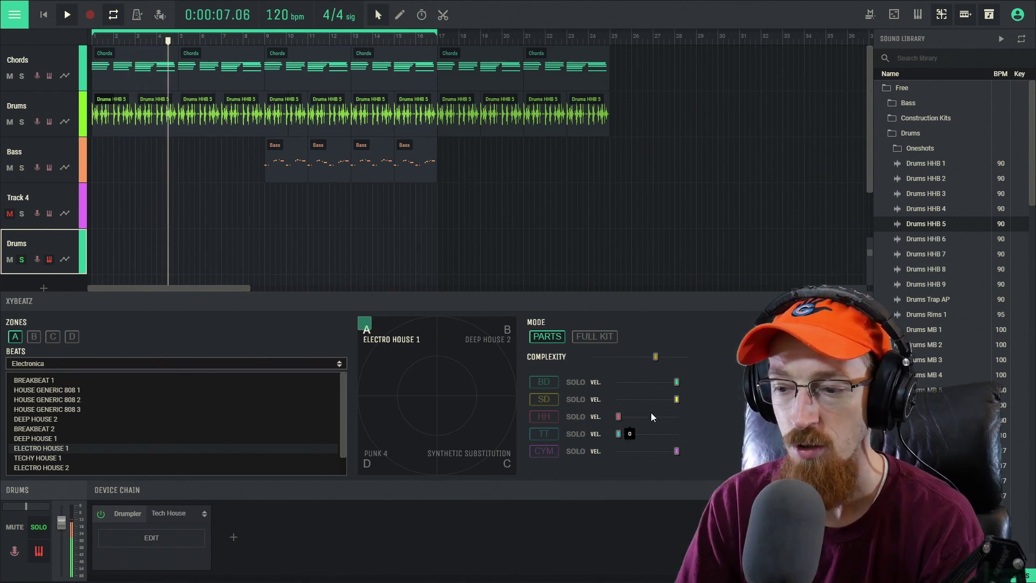
key(space)
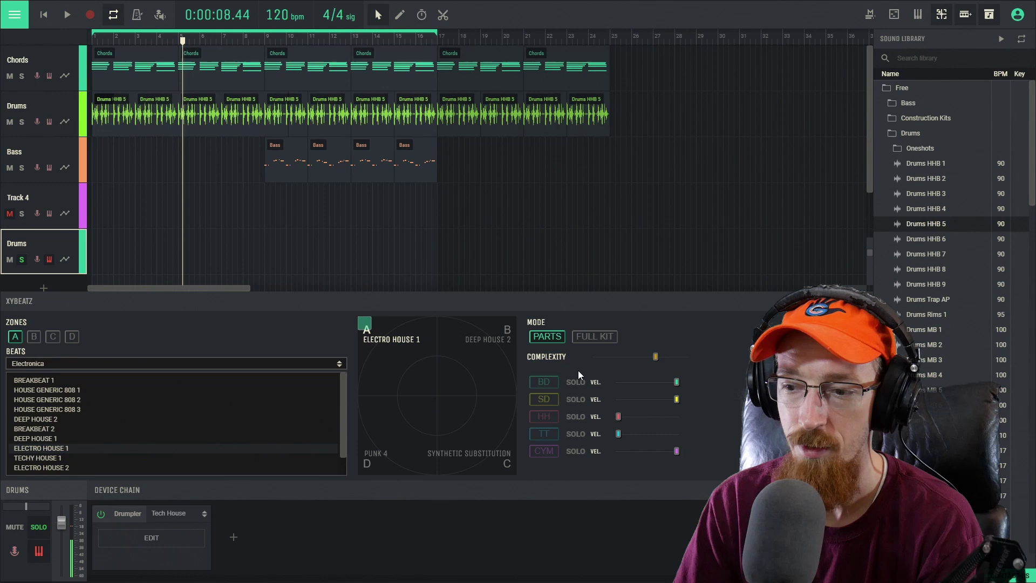
click(601, 337)
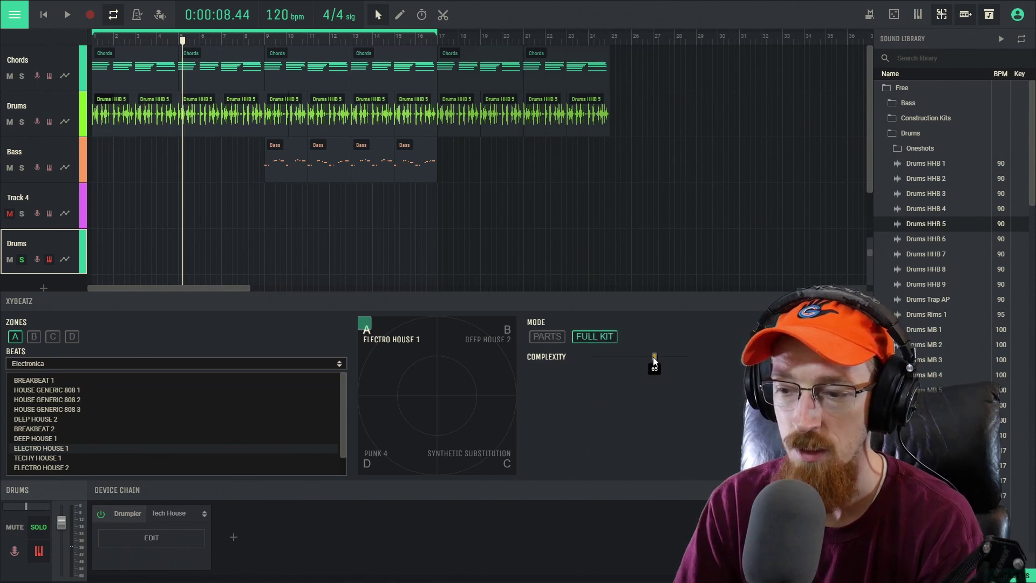
drag(654, 360, 607, 364)
key(space)
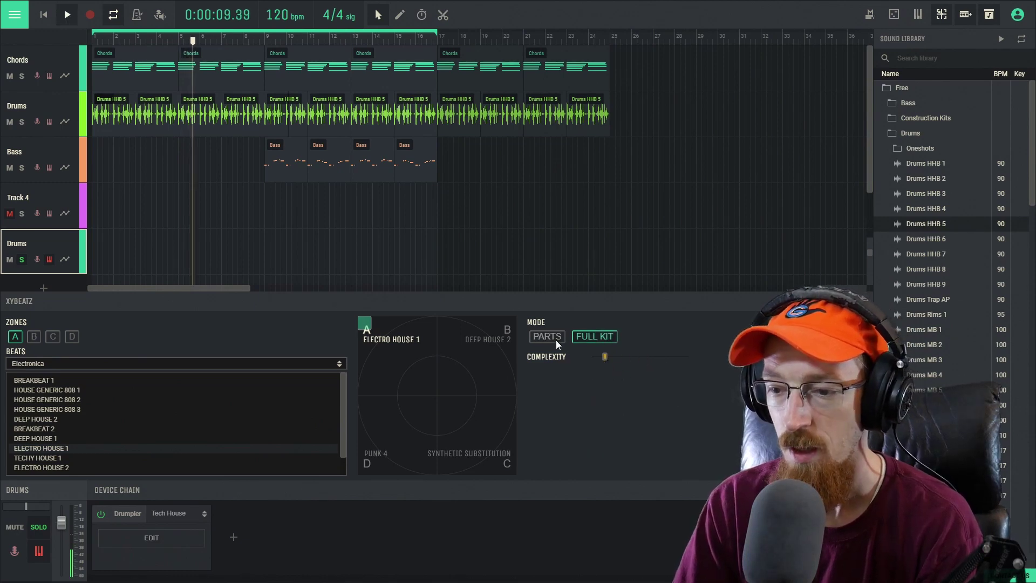
click(556, 339)
drag(618, 416, 691, 449)
key(space)
click(603, 339)
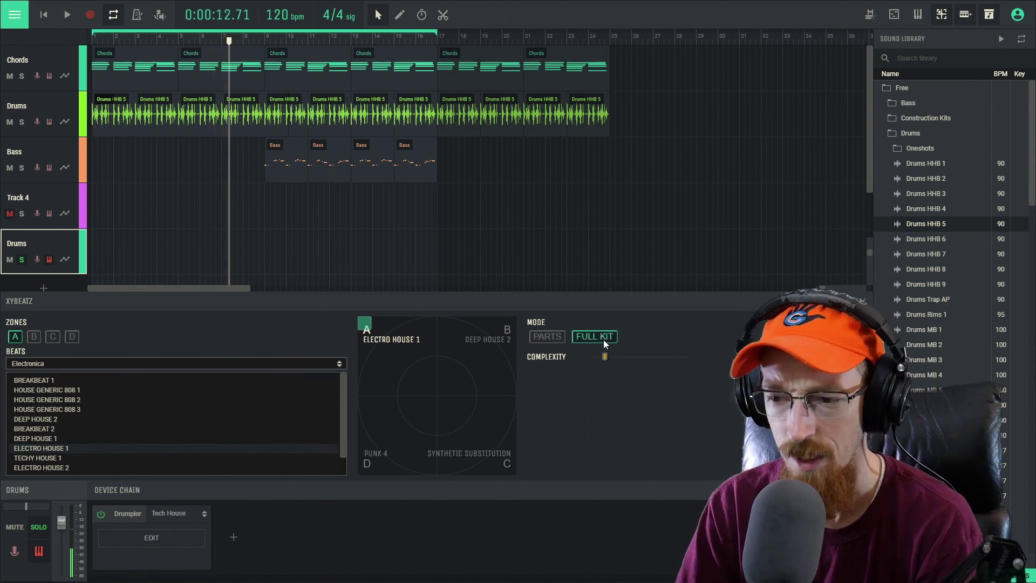
drag(605, 356, 654, 358)
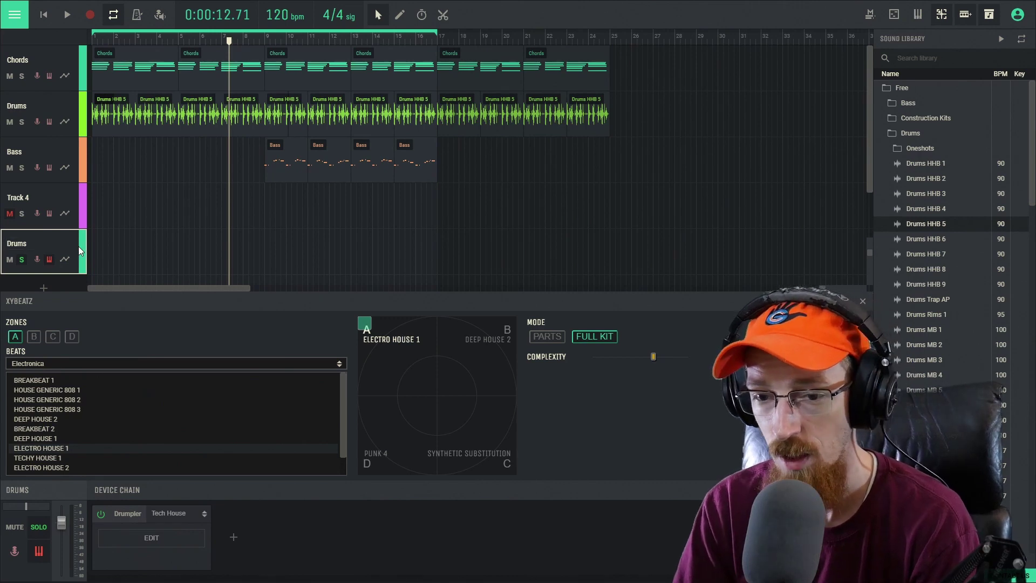
Step: Delete the extra Drums track, close XYBeatz, rewind, and rename Track 4 to Drum
key(Delete)
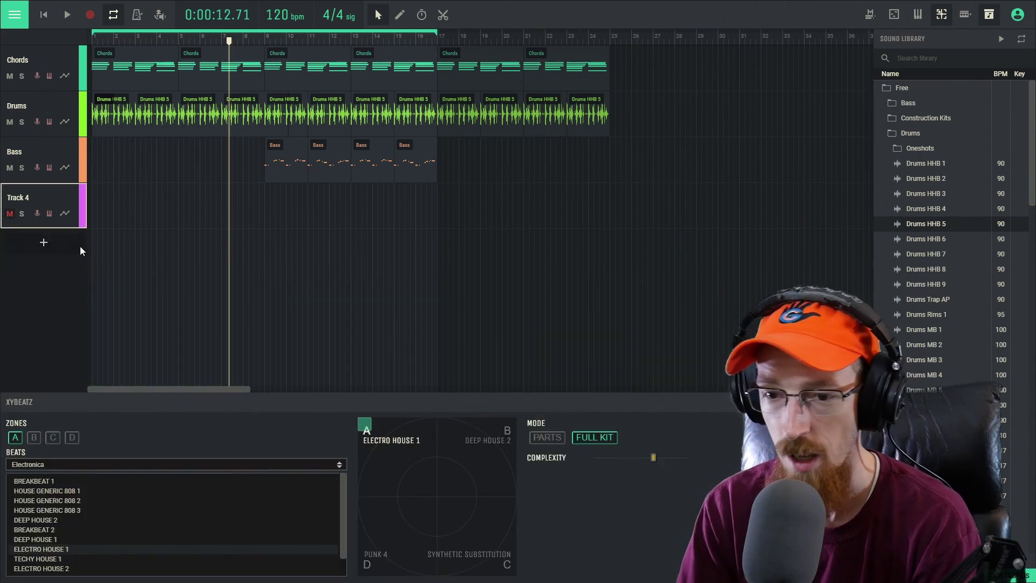
click(942, 16)
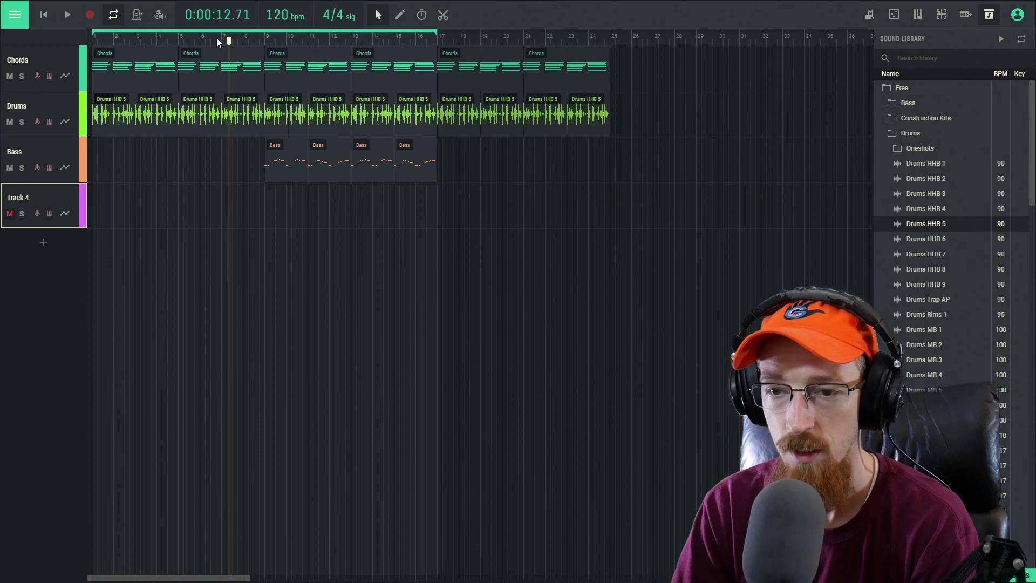
key(Home)
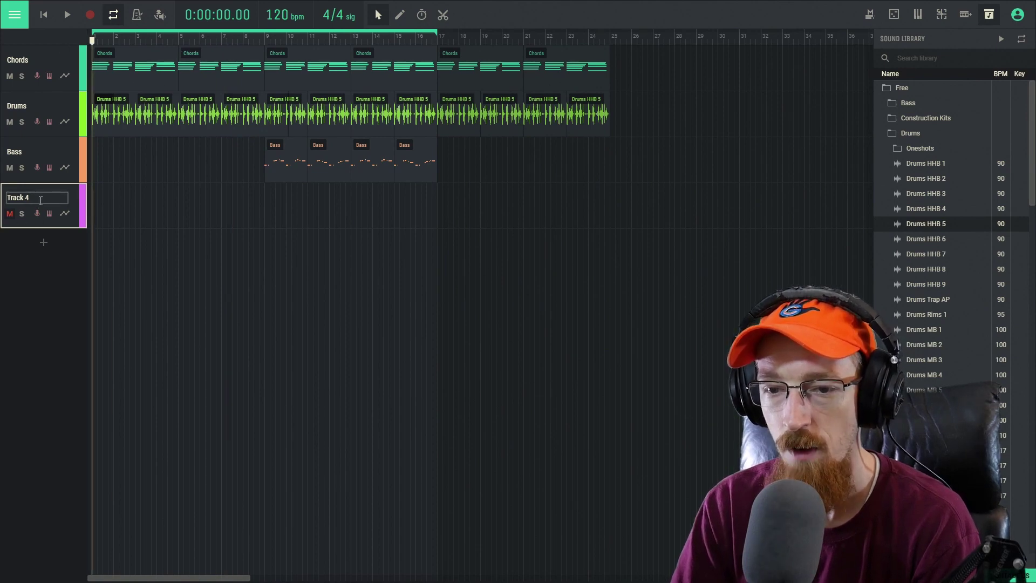
double_click(41, 200)
text(Drums)
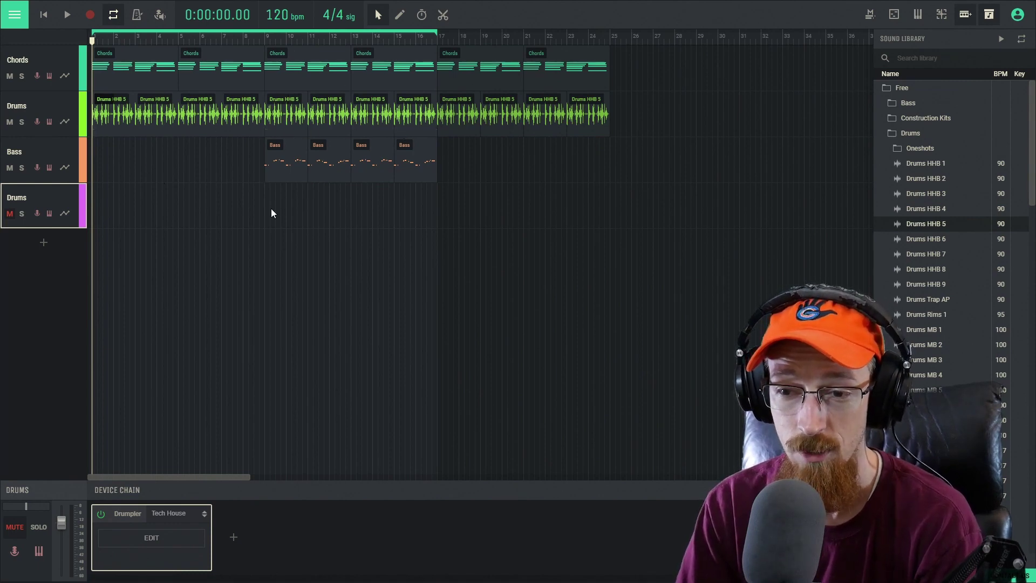
key(space)
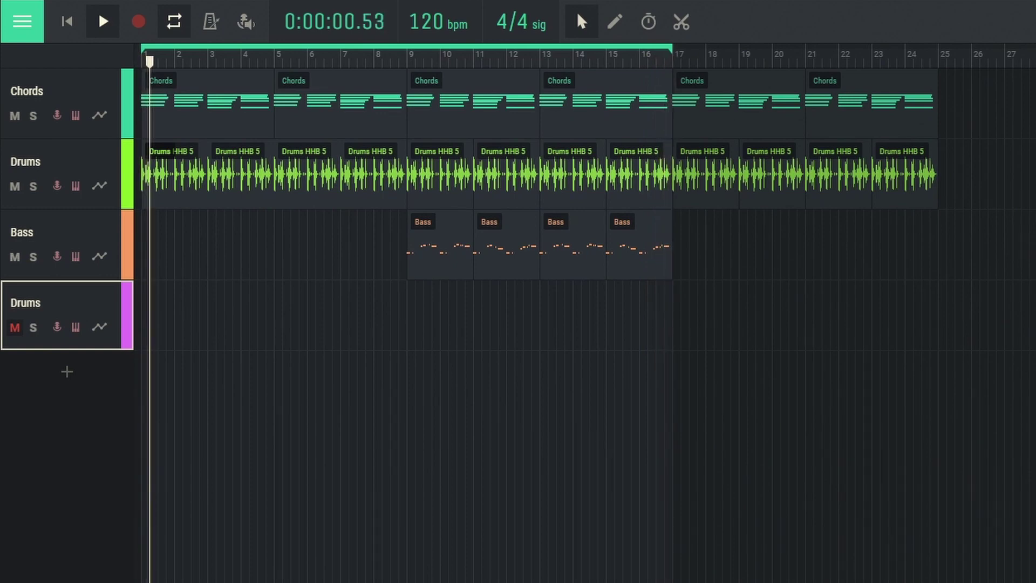
key(space)
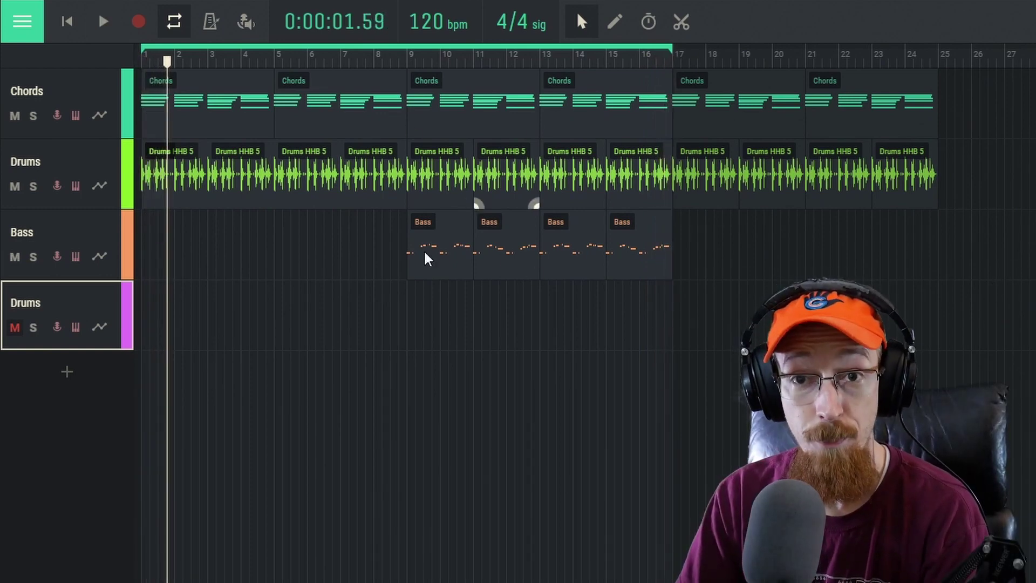
mouse_move(215, 157)
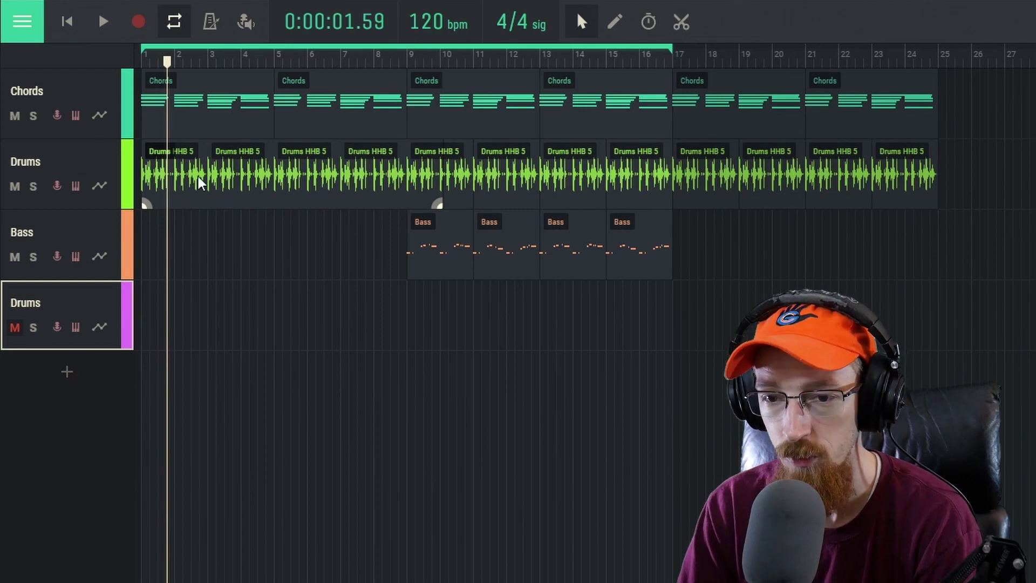
click(99, 186)
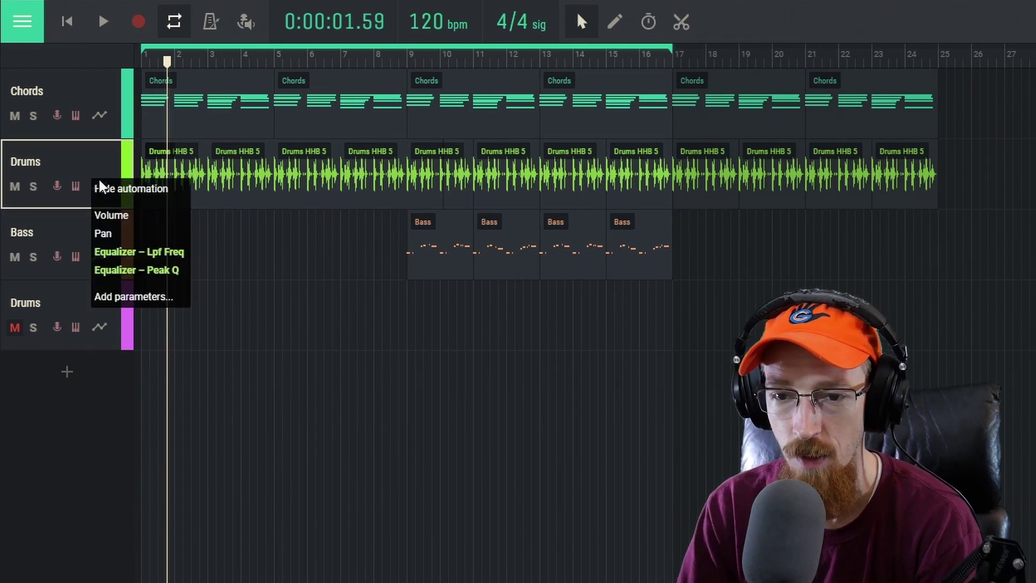
click(128, 252)
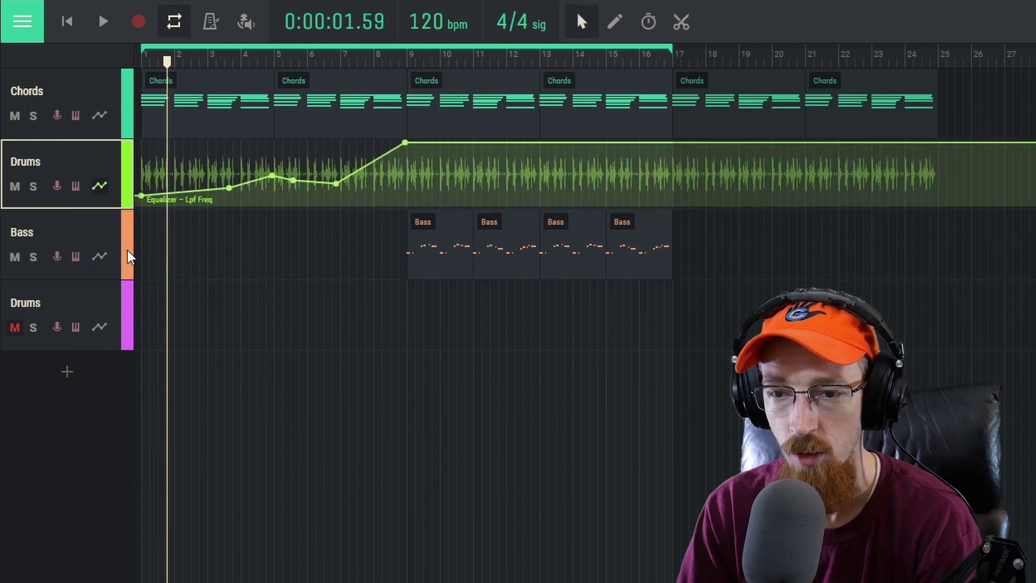
click(98, 190)
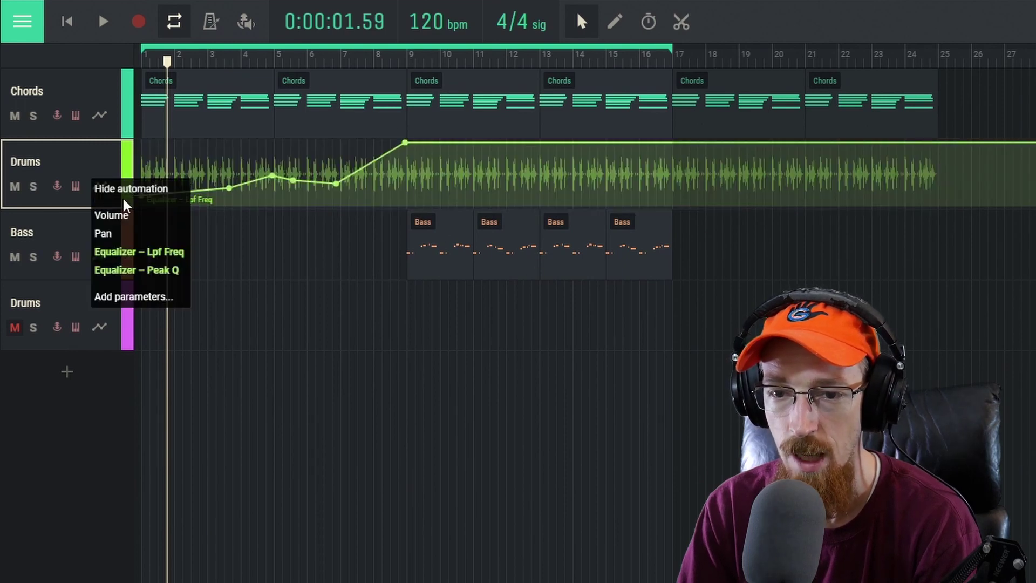
click(133, 198)
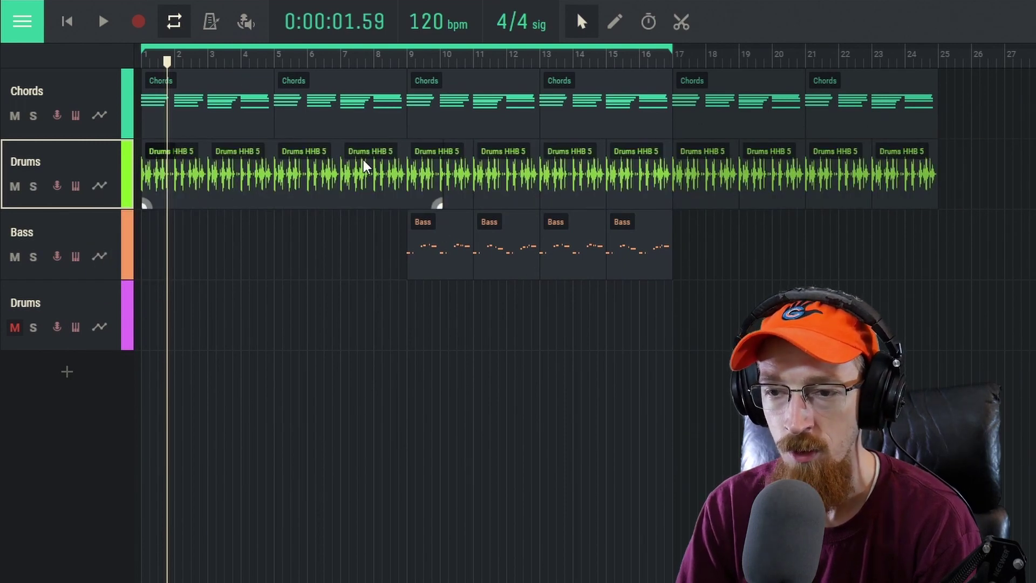
click(416, 59)
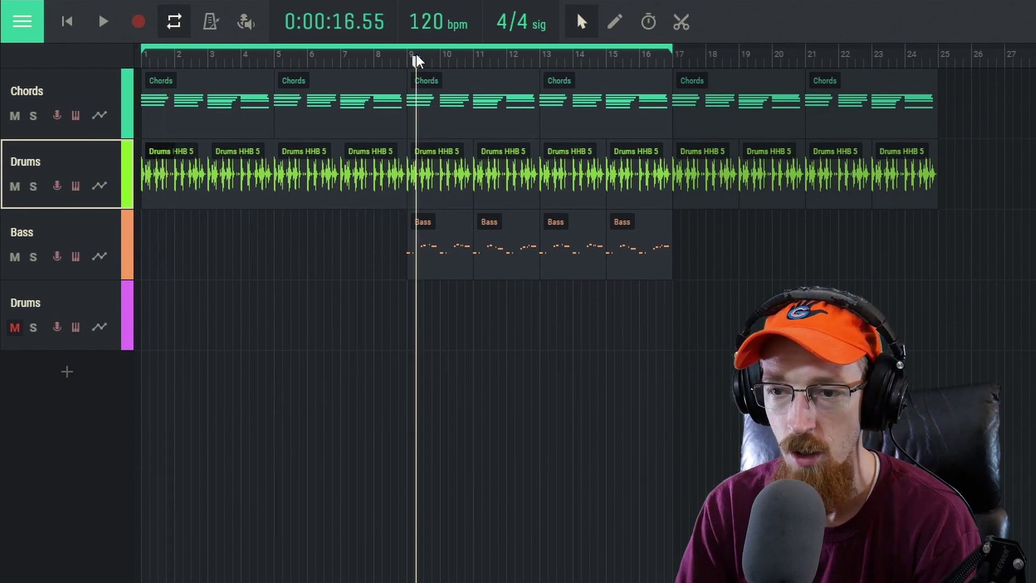
click(420, 82)
mouse_move(416, 61)
mouse_down()
mouse_move(270, 60)
mouse_move(377, 40)
mouse_move(187, 53)
mouse_move(405, 54)
mouse_up()
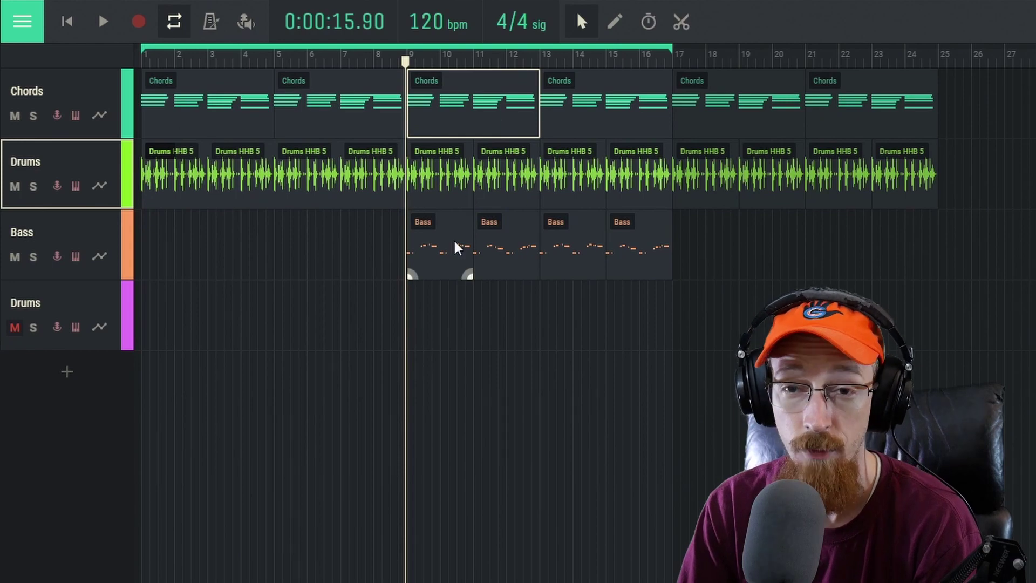
click(102, 296)
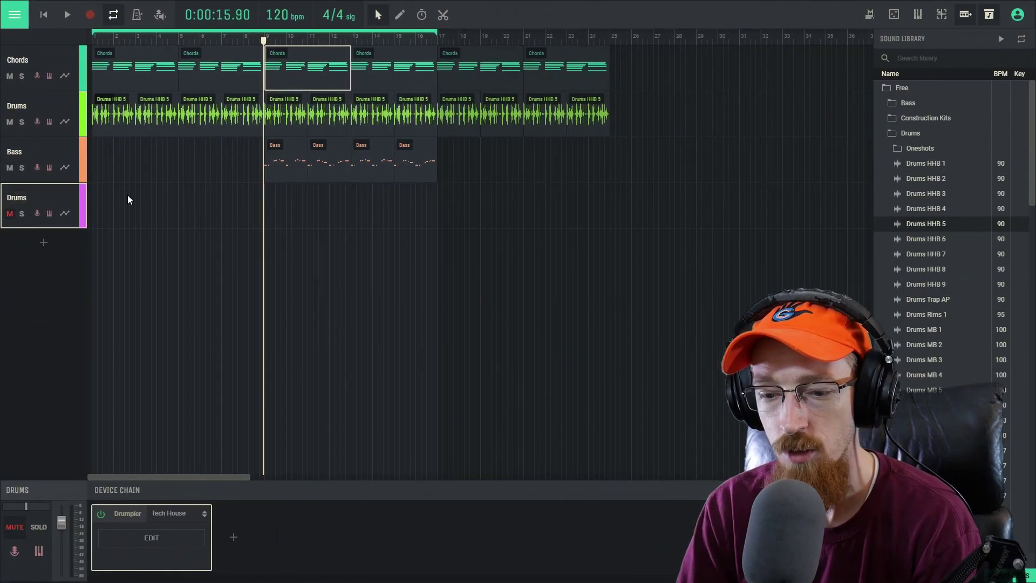
Step: Open and close the Drumpler editor, then bring up the XYBeatz pad for the Drums track
click(134, 532)
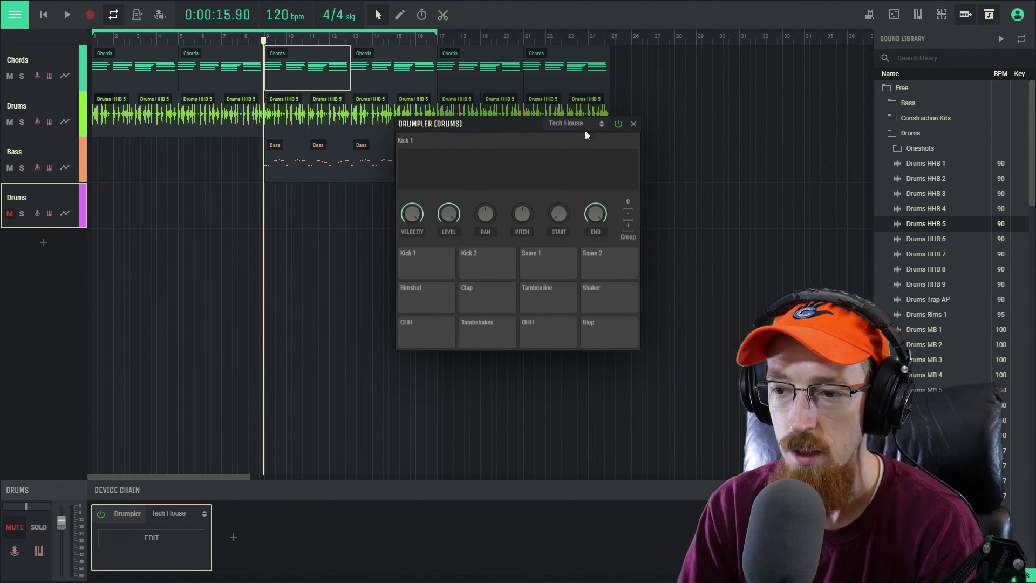
click(635, 124)
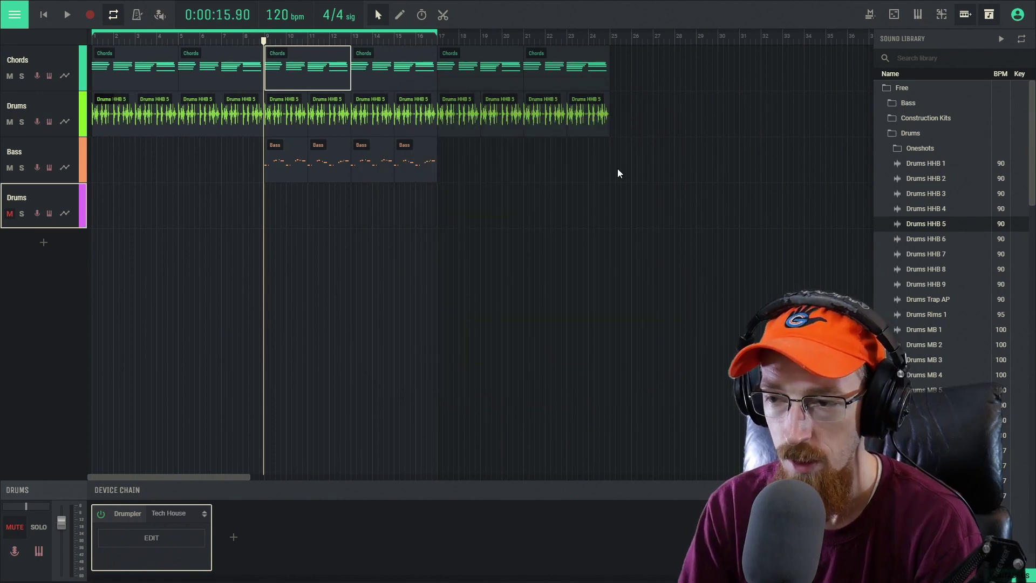
click(940, 15)
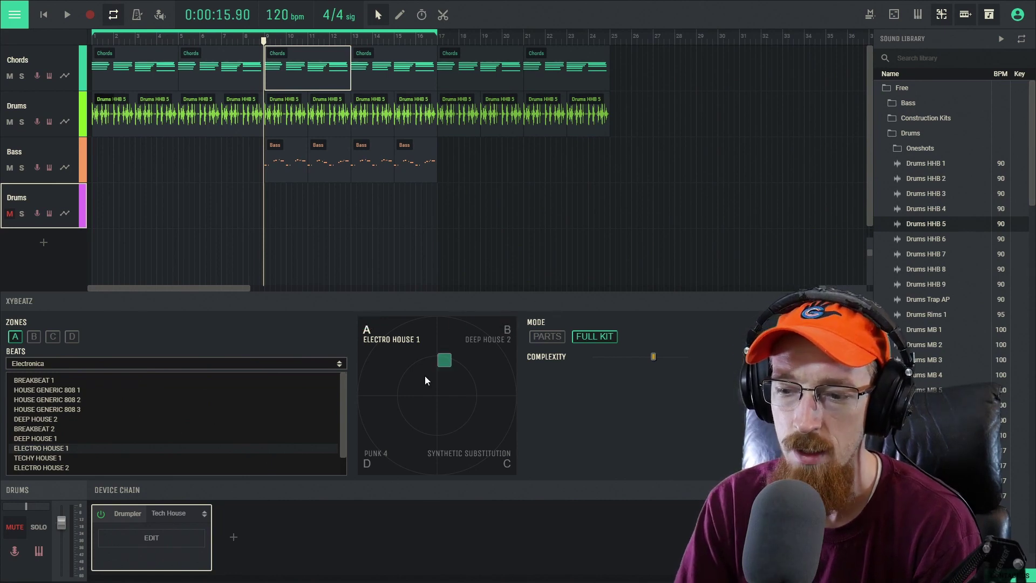
Step: Record an XYBeatz take from bar 7, sweeping the blend from corner B to corner D
drag(365, 468, 562, 289)
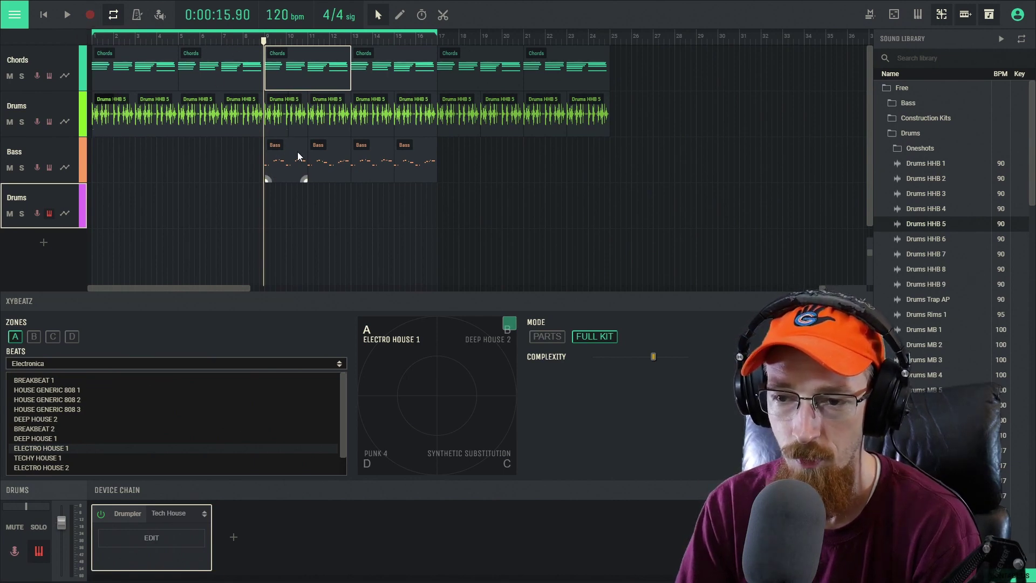
click(224, 37)
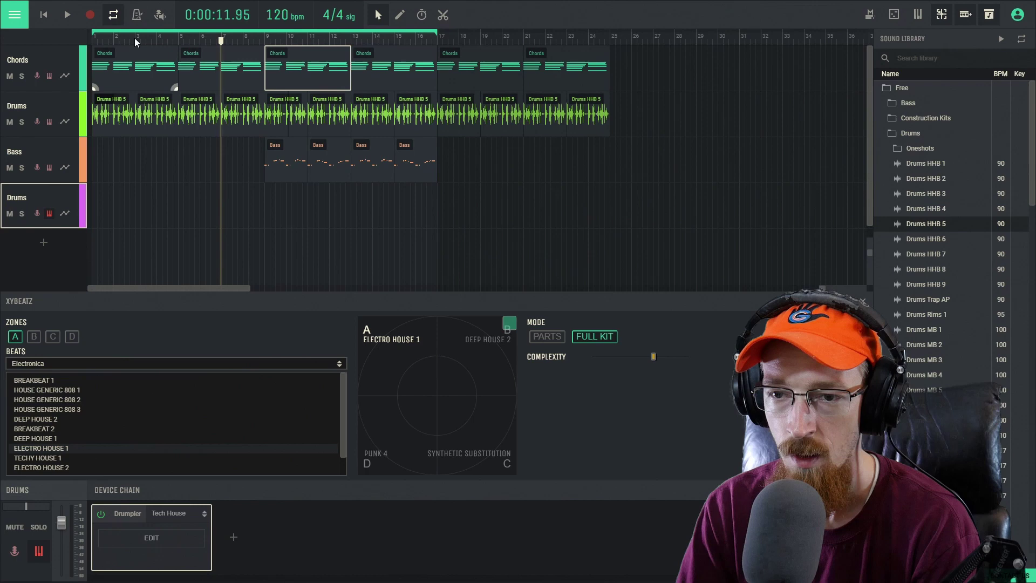
click(91, 14)
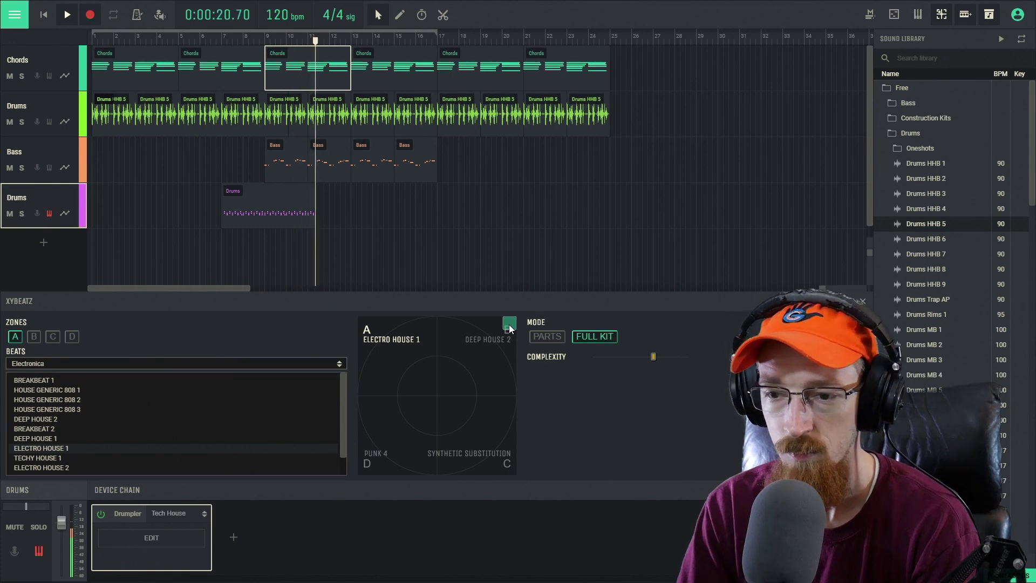
drag(509, 324, 483, 351)
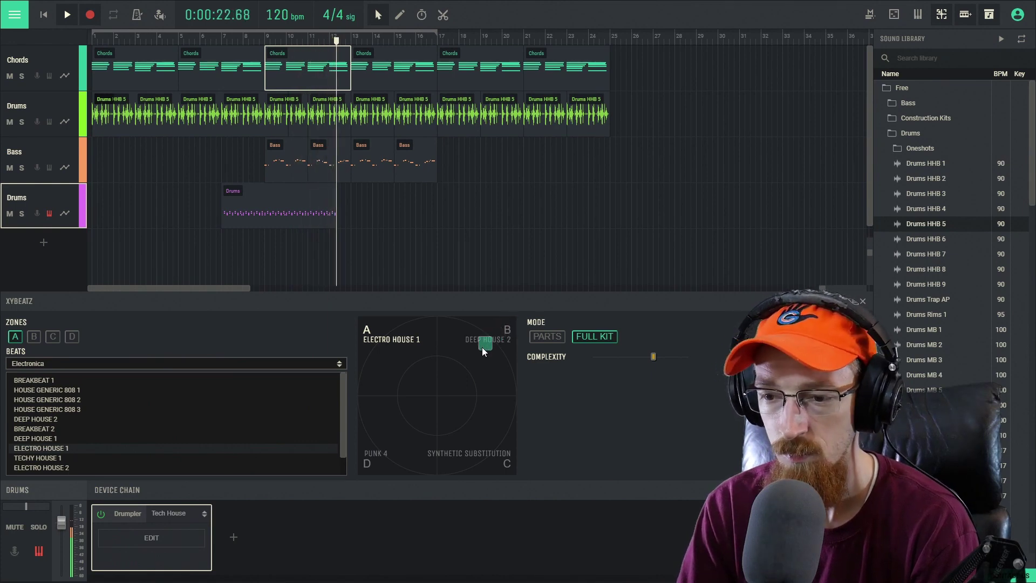
click(364, 465)
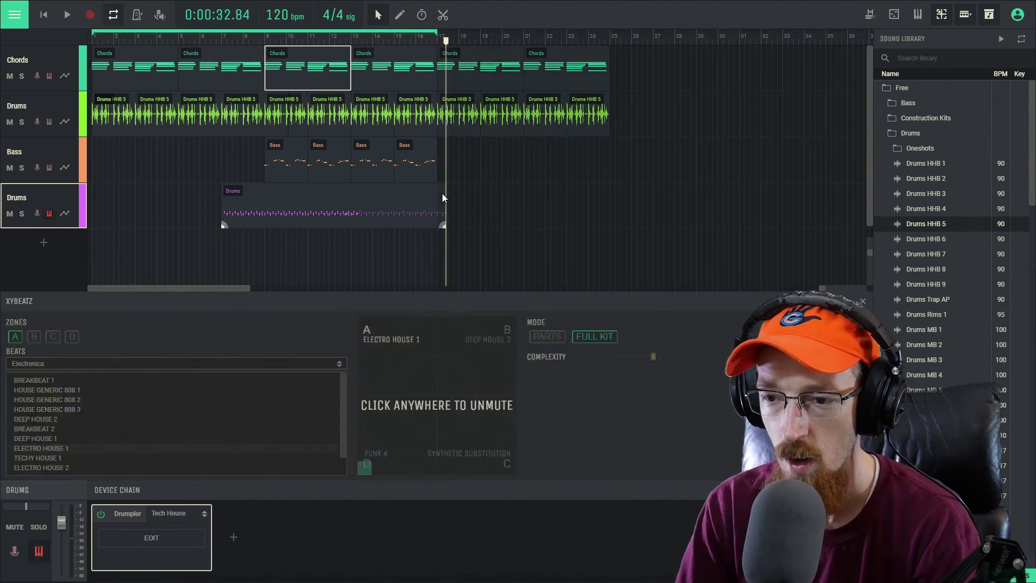
Step: Trim the recorded Drums clip to start at bar 9, delete it, and unmute the XYBeatz pad
click(363, 211)
click(264, 39)
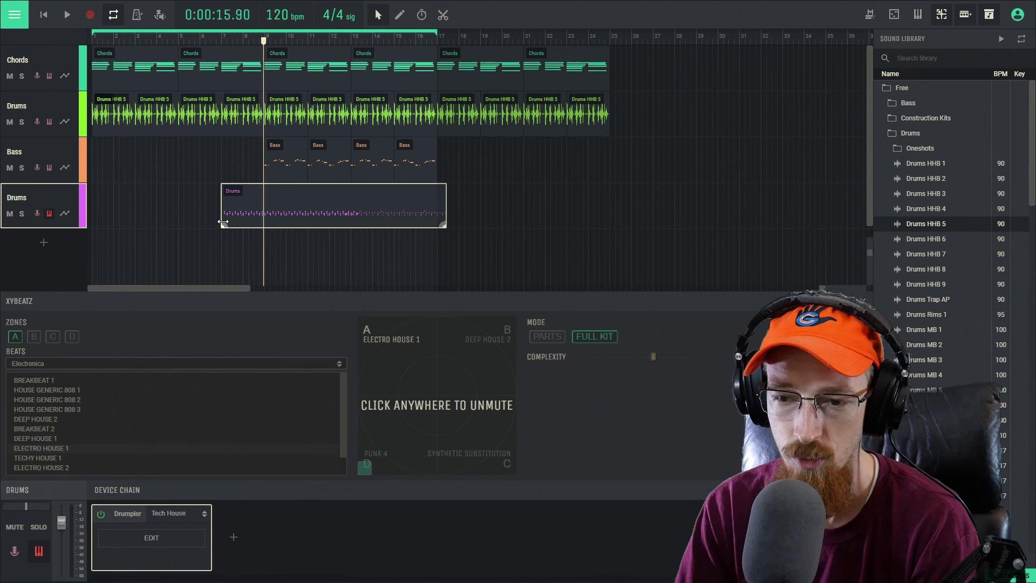
drag(224, 222, 264, 220)
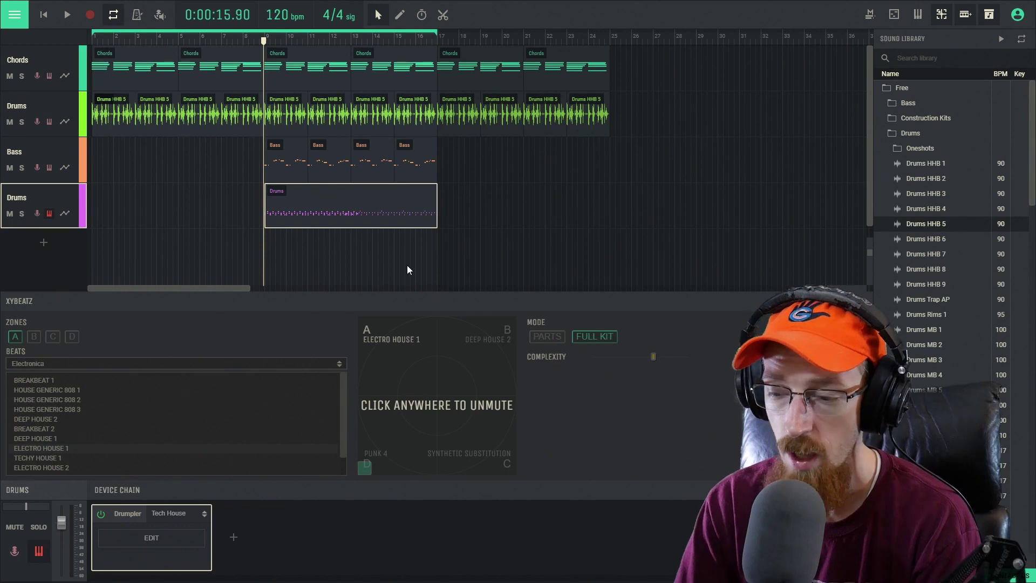
key(Delete)
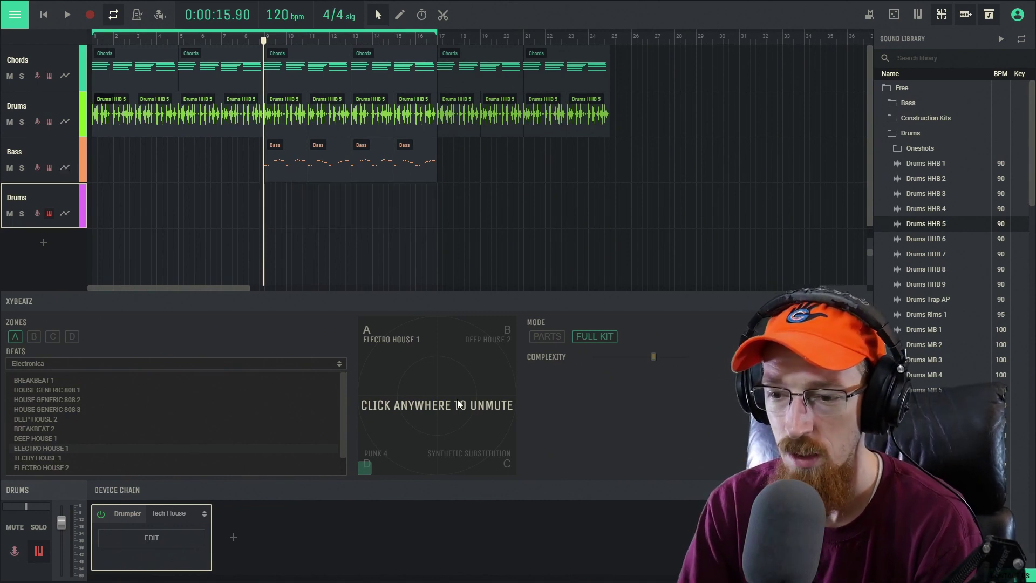
click(417, 389)
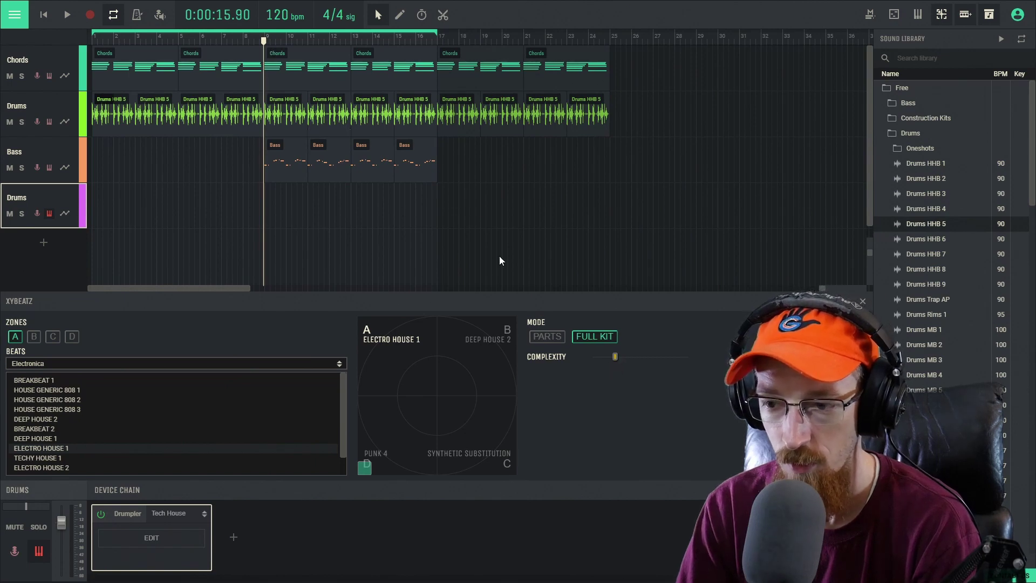
Step: Play from bar 9 with slightly lower complexity, sweeping the blend between Deep House 2 and corner D
key(space)
drag(616, 357, 613, 357)
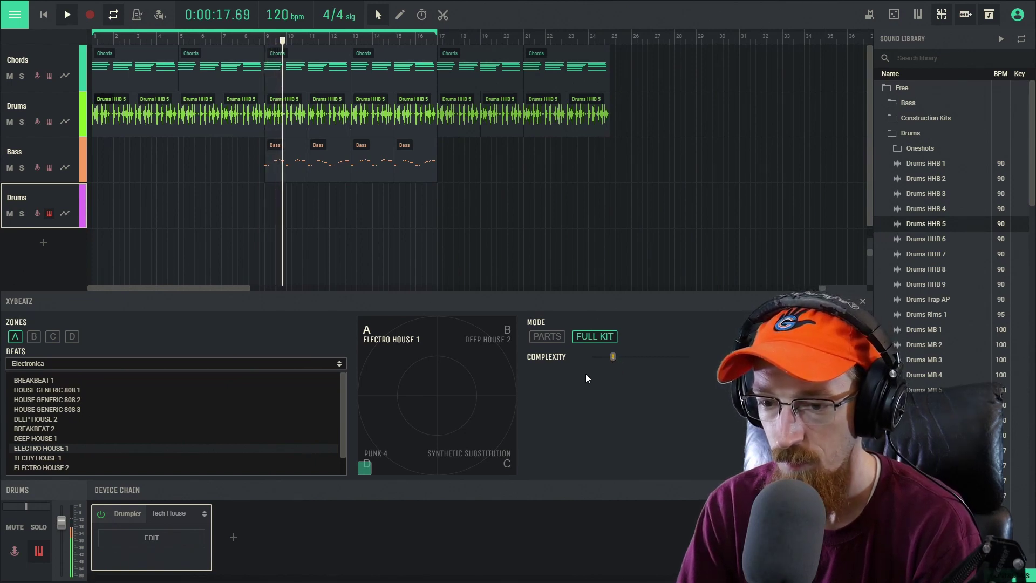
drag(365, 476, 530, 310)
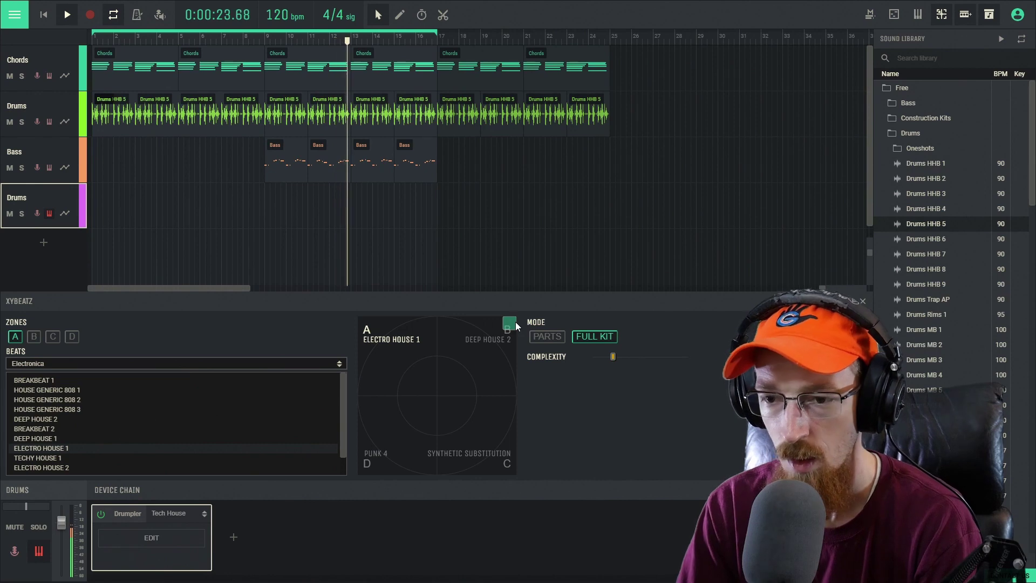
drag(349, 39, 264, 42)
drag(508, 327, 354, 489)
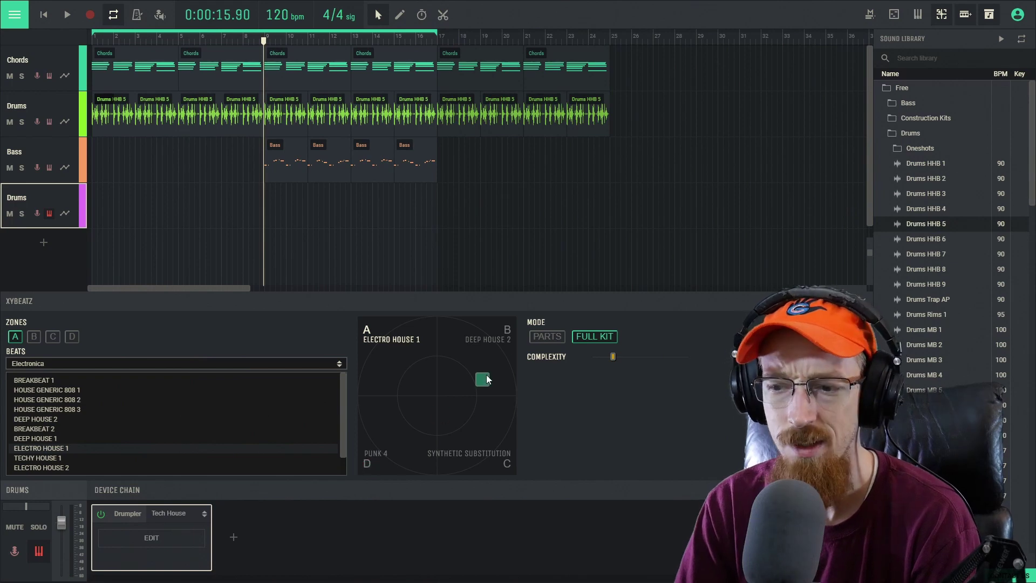
drag(487, 379, 520, 325)
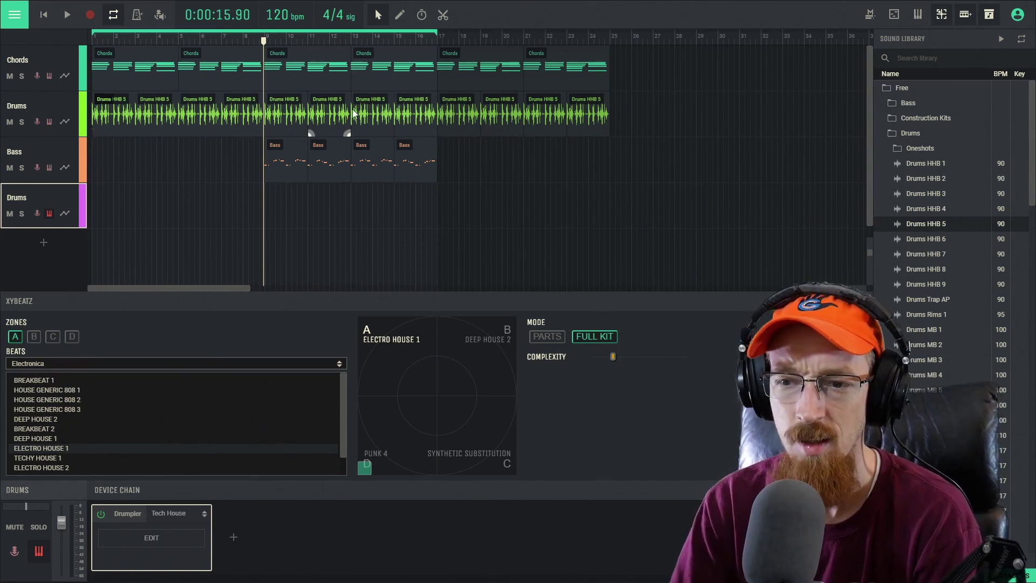
Step: Record a new XYBeatz take from bar 7, sweeping the beat blend from corner B toward the centre
click(221, 38)
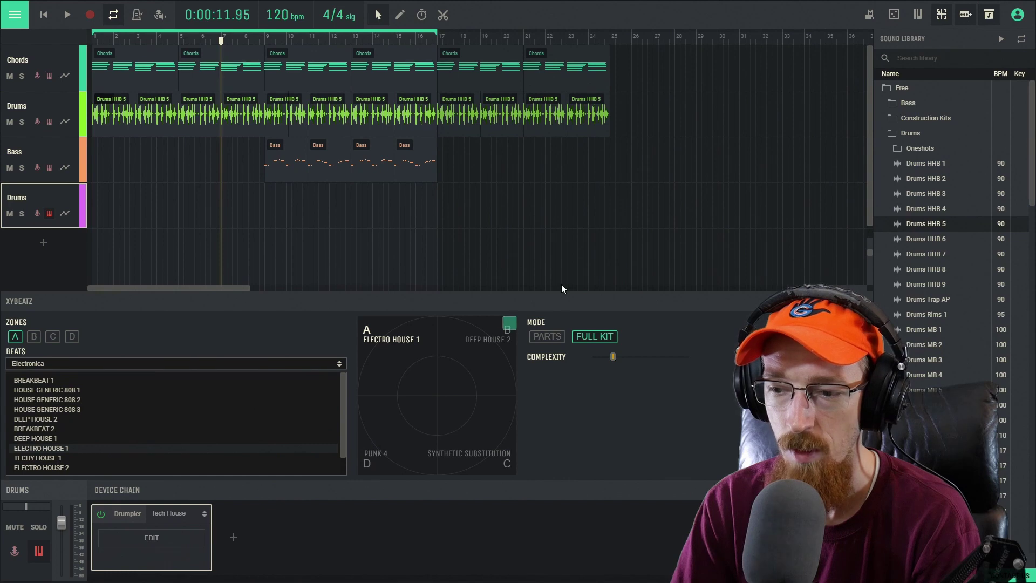
click(89, 16)
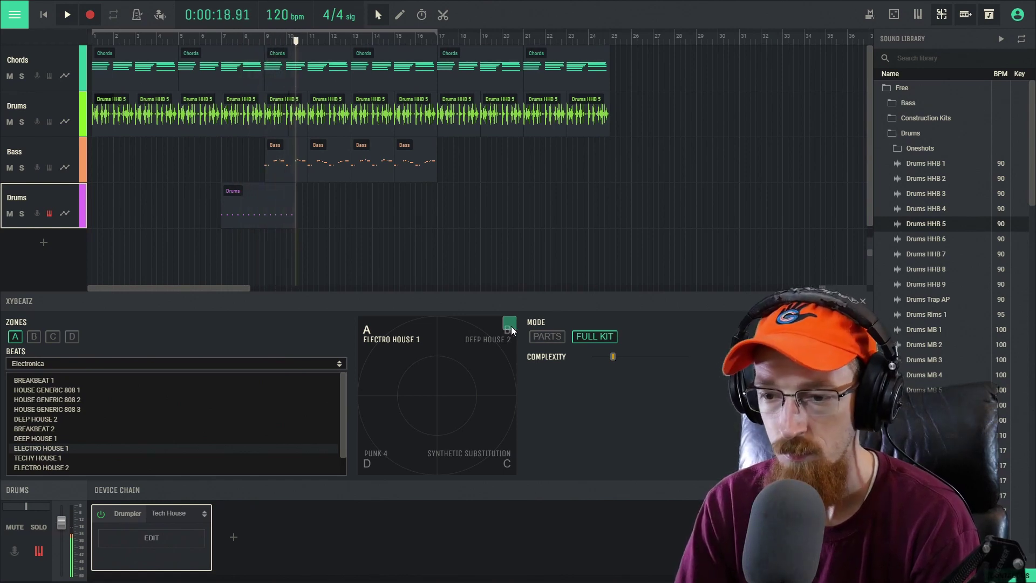
drag(511, 331, 348, 493)
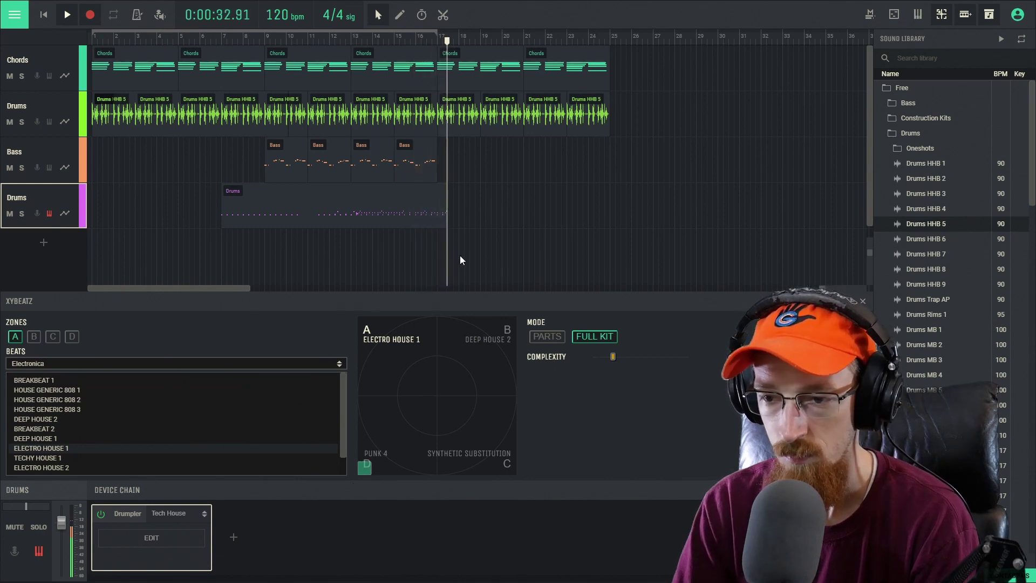
key(space)
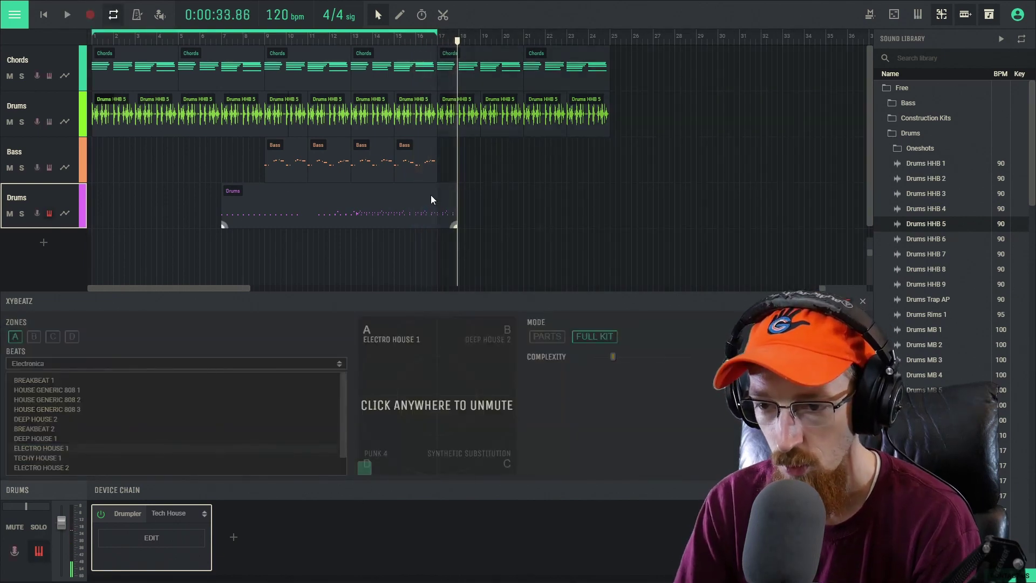
Step: Trim the new purple Drums clip to run exactly from bar 9 to bar 17
click(432, 198)
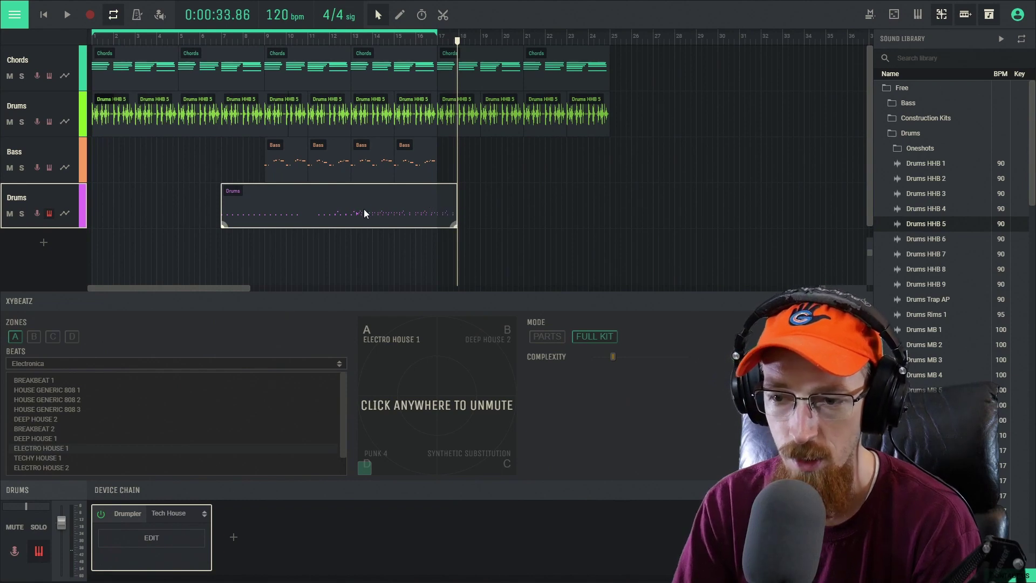
click(354, 39)
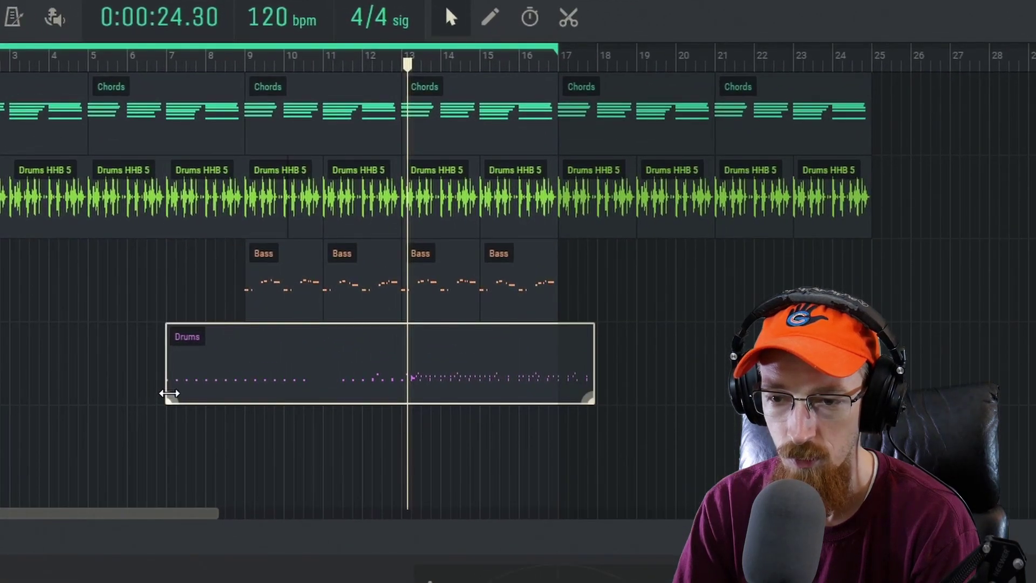
drag(169, 393, 247, 394)
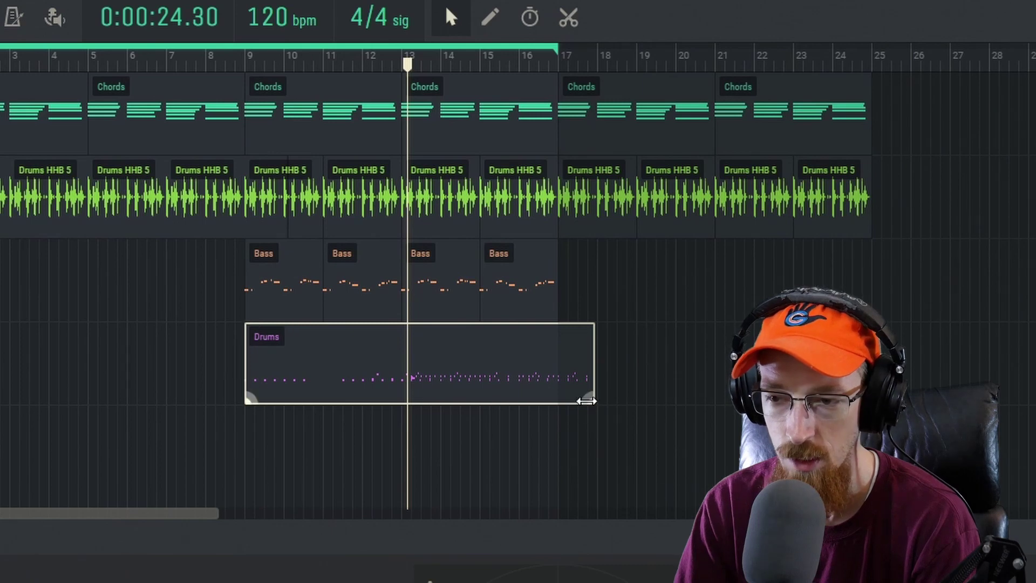
drag(591, 397, 558, 394)
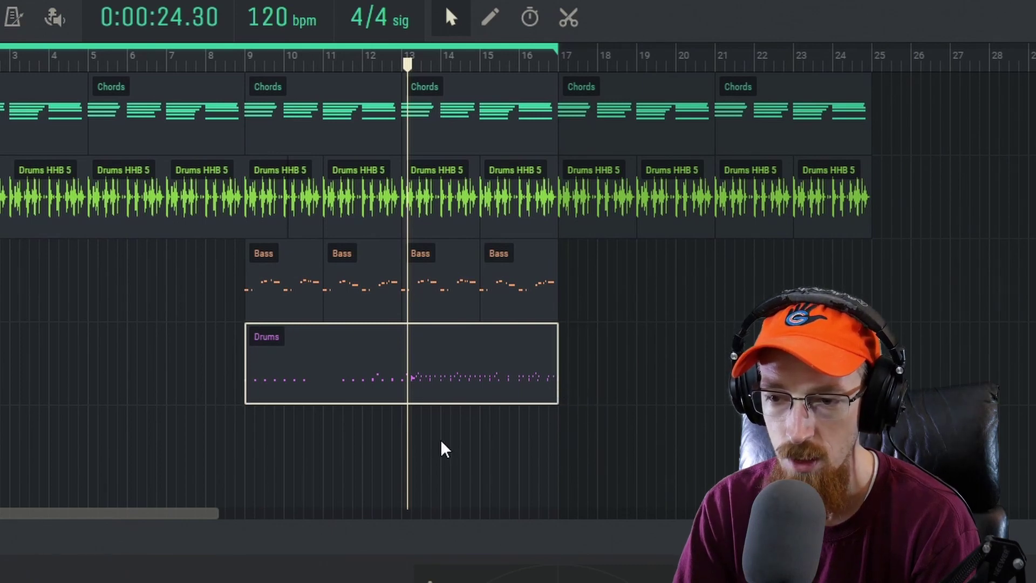
scroll(330, 427, up, 2)
scroll(338, 372, up, 3)
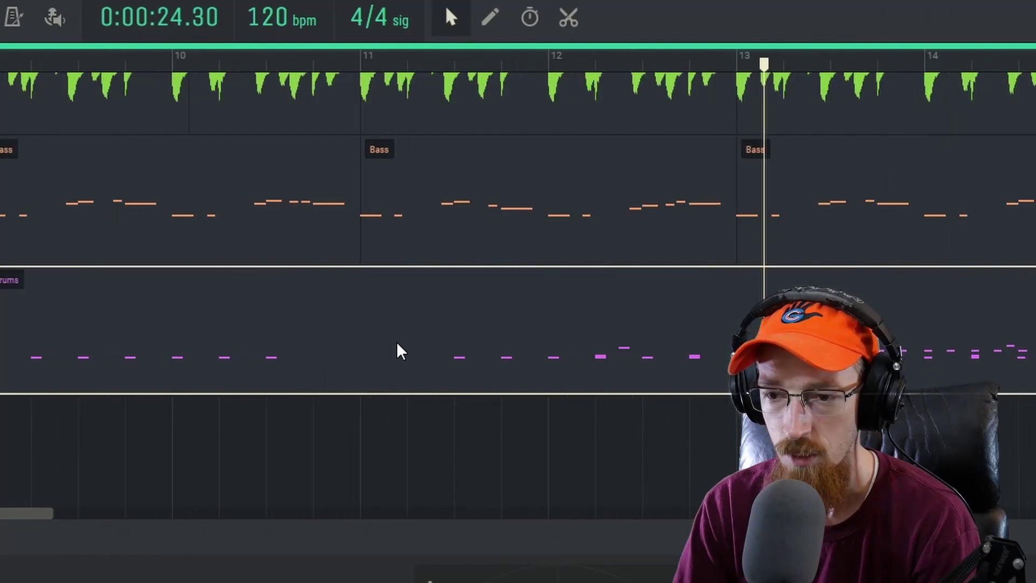
Step: Split the Drums clip with scissors just after bar 10, before bar 11 and near bar 11.5
click(571, 18)
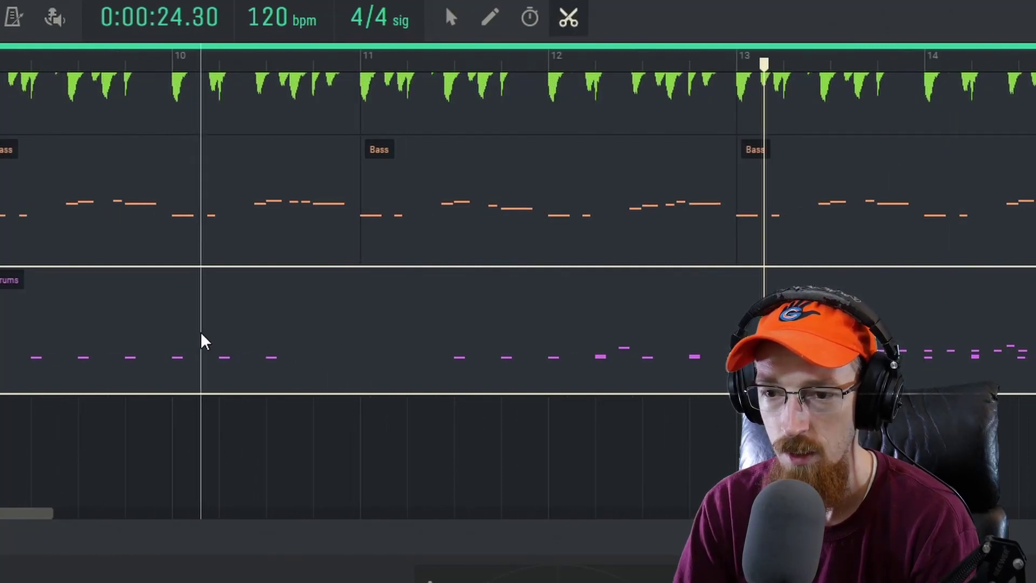
click(220, 351)
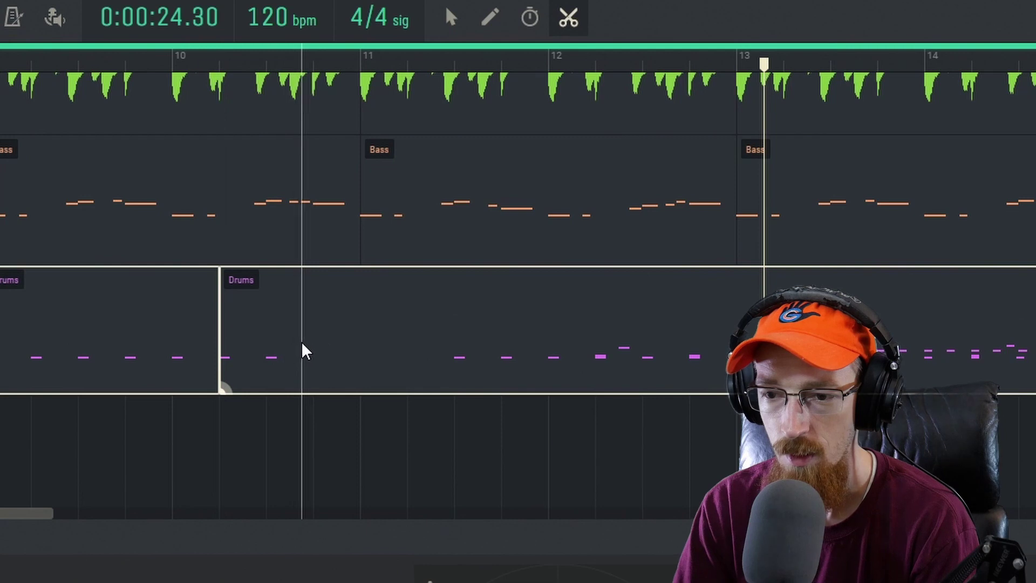
click(313, 349)
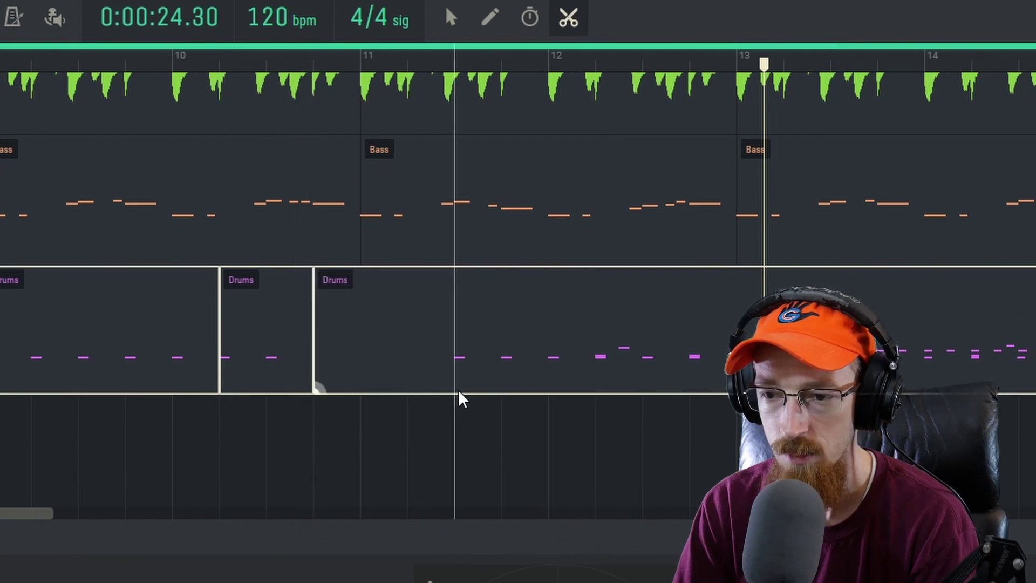
click(456, 391)
click(451, 18)
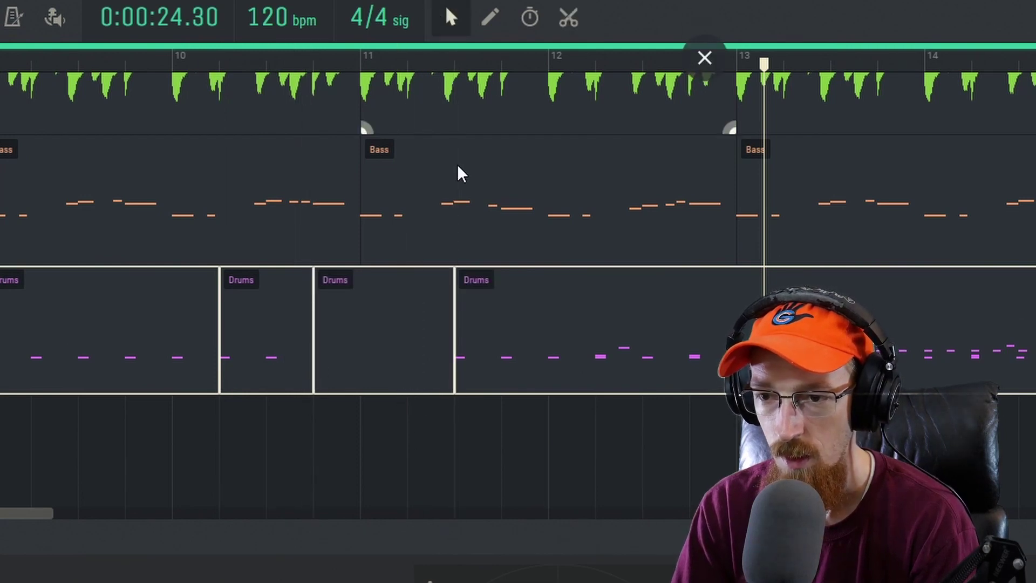
Step: Delete the middle Drums piece, move another piece into the gap and shorten it to a quarter bar
click(366, 423)
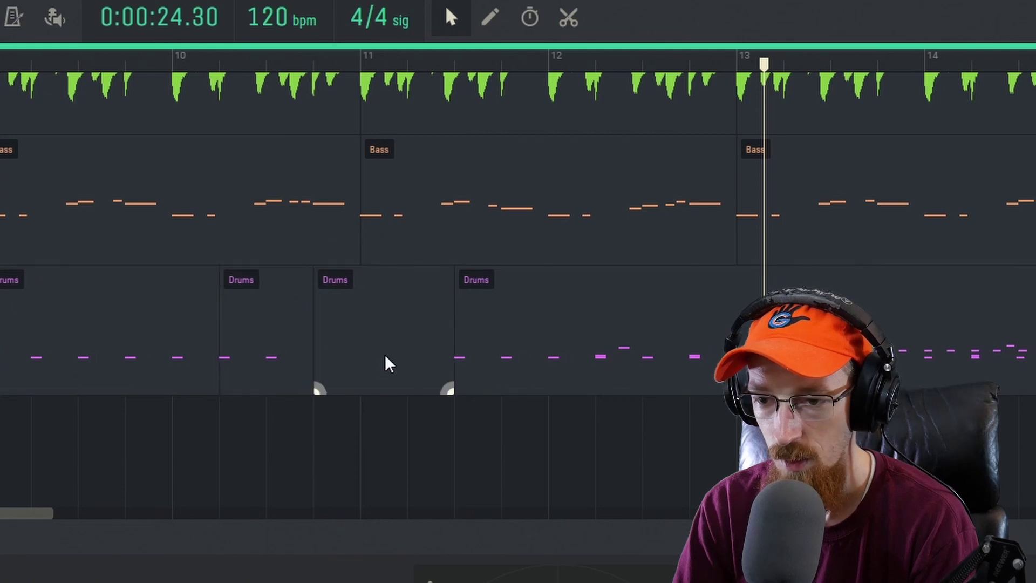
click(389, 364)
key(Delete)
drag(264, 363, 464, 370)
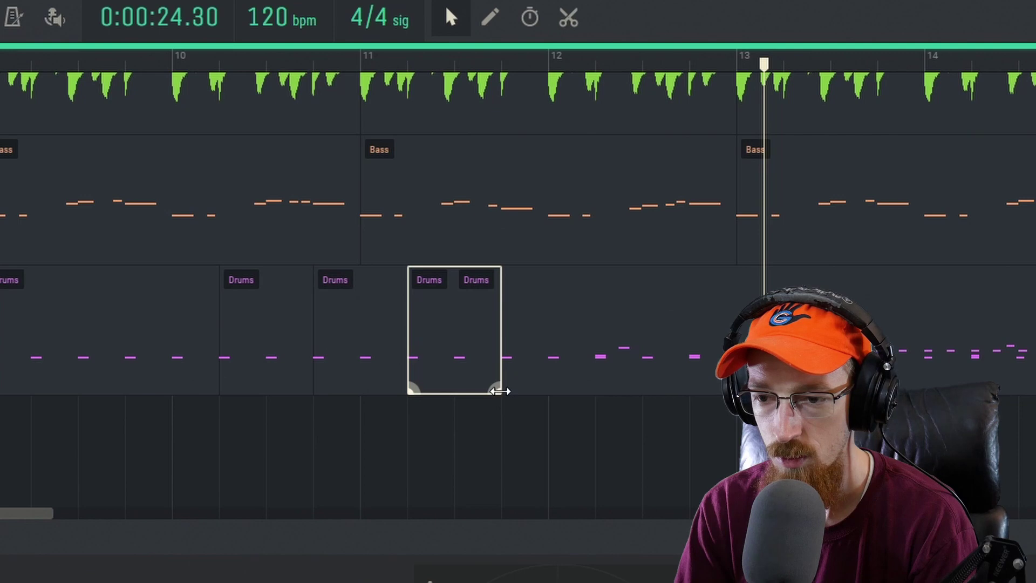
drag(500, 391, 454, 397)
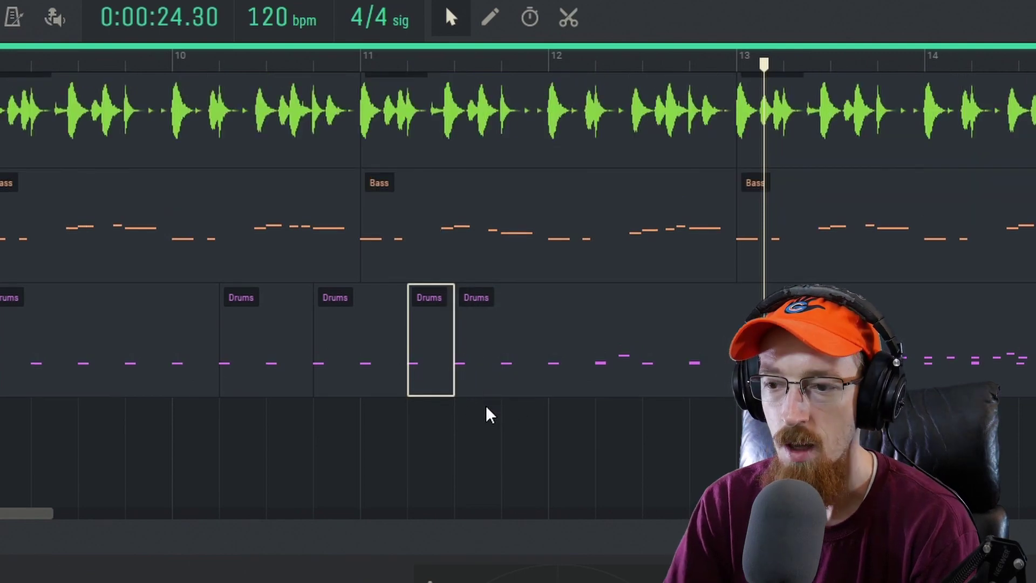
scroll(583, 411, down, 1)
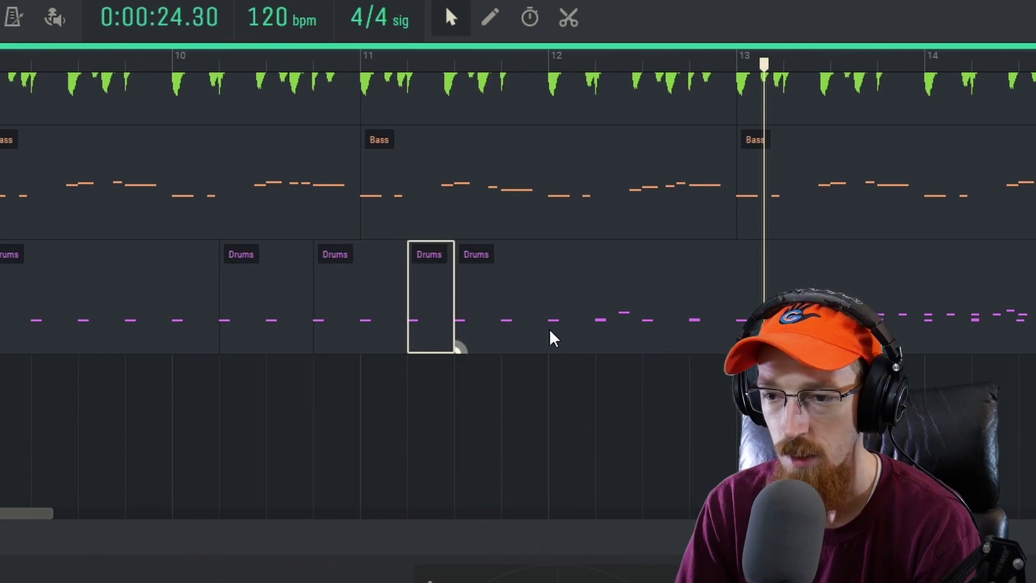
scroll(530, 384, right, 5)
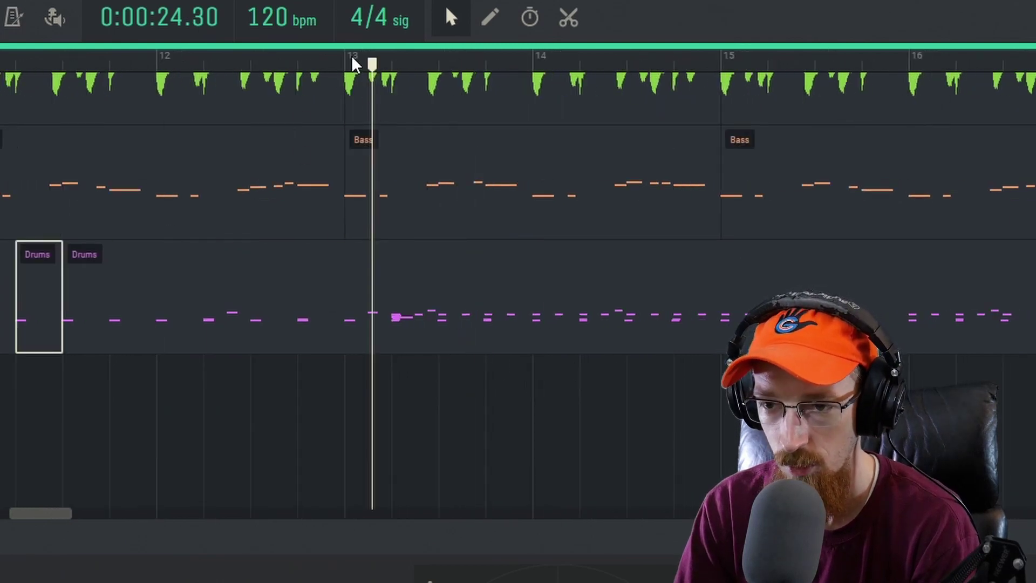
drag(354, 63, 345, 65)
key(space)
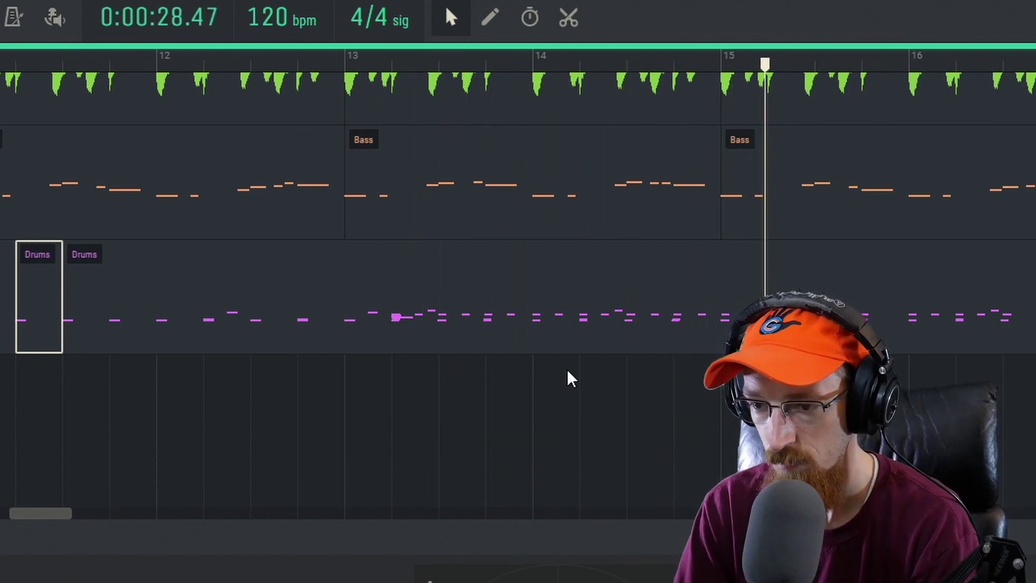
key(space)
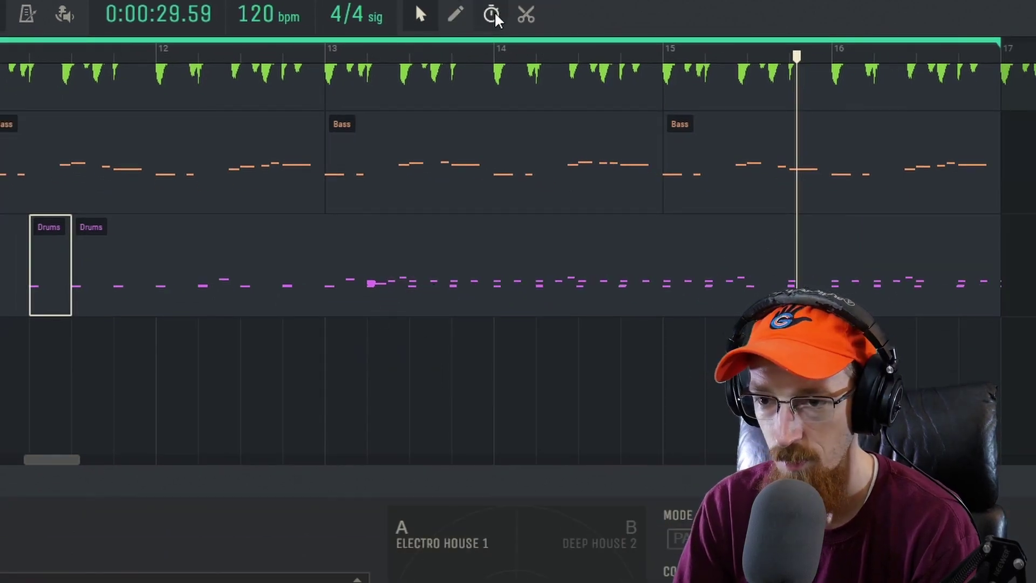
click(527, 15)
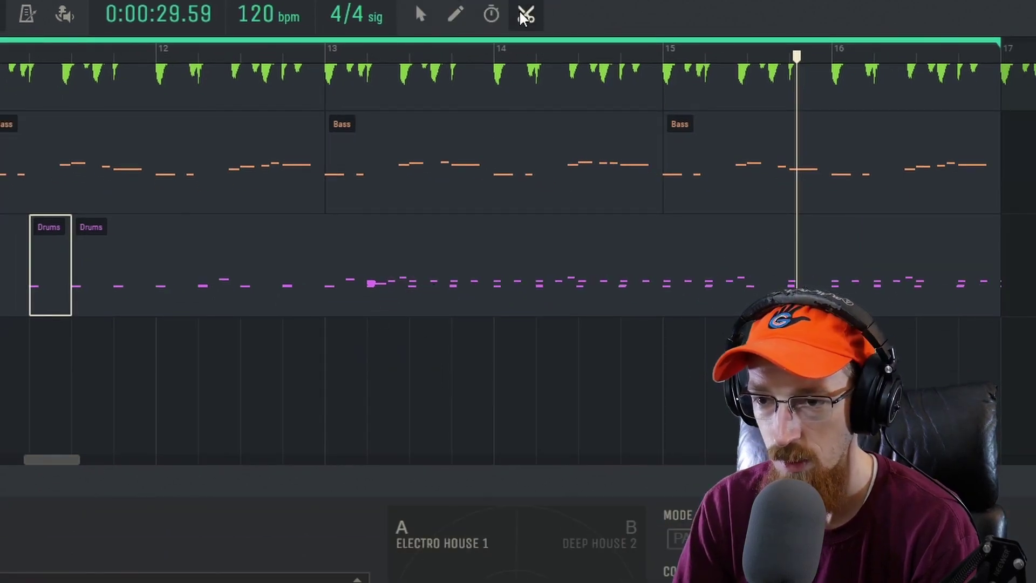
click(375, 309)
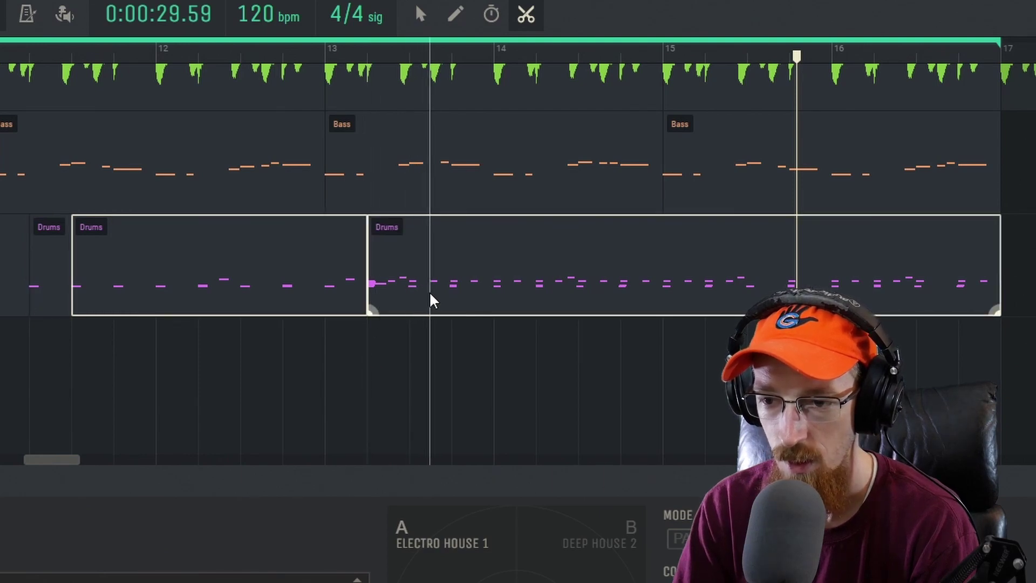
click(452, 301)
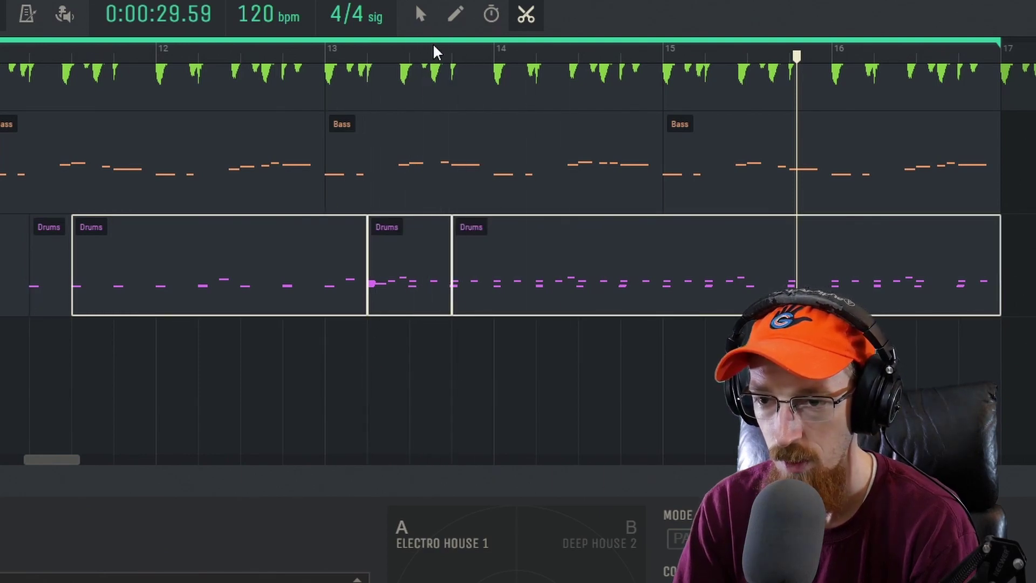
click(455, 15)
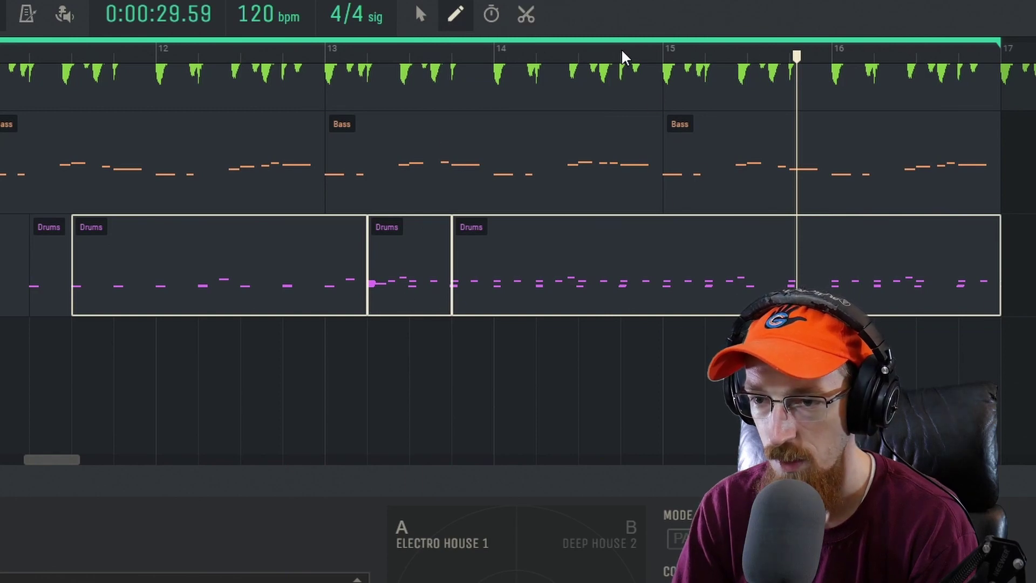
drag(623, 56, 324, 50)
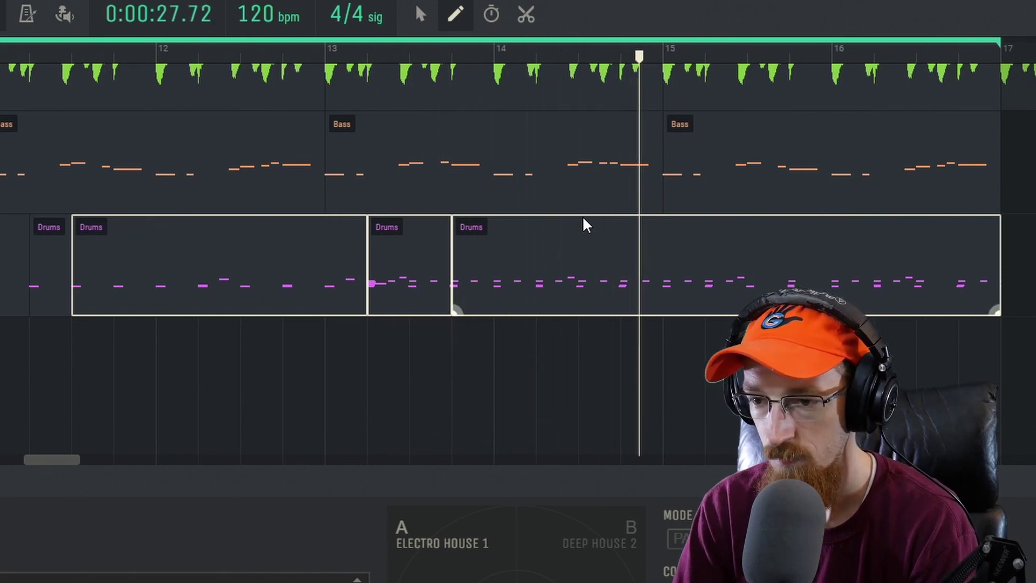
key(space)
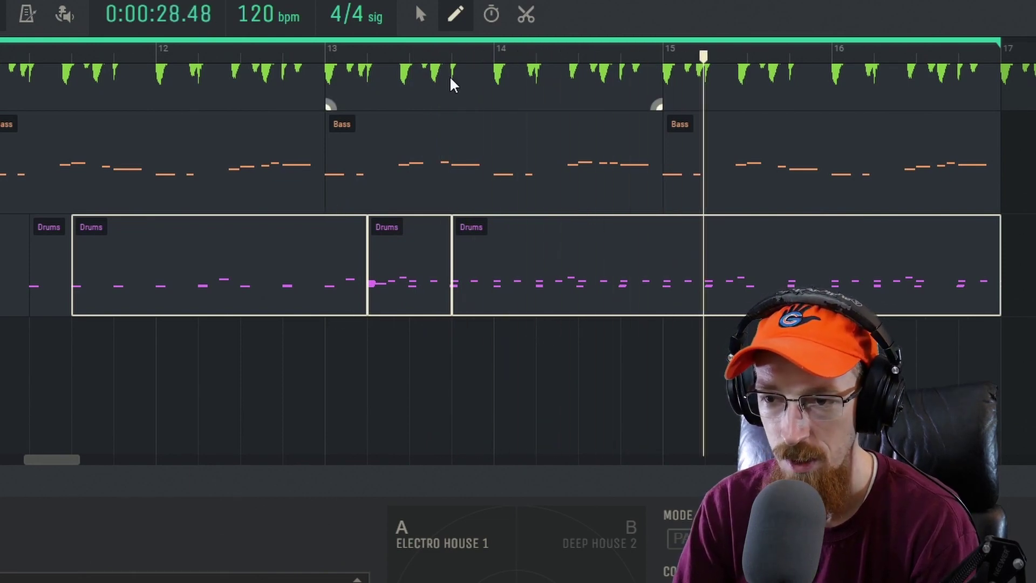
key(ctrl+z)
key(ctrl+z)
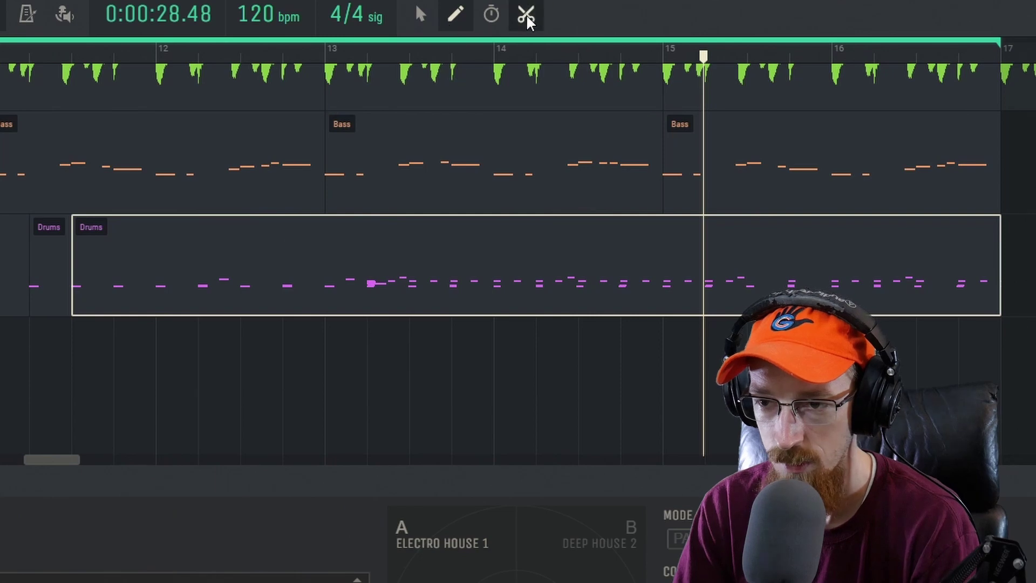
Step: Cut the Drums clip at bars 13, 13.5, 15 and 15.5
click(526, 16)
click(326, 294)
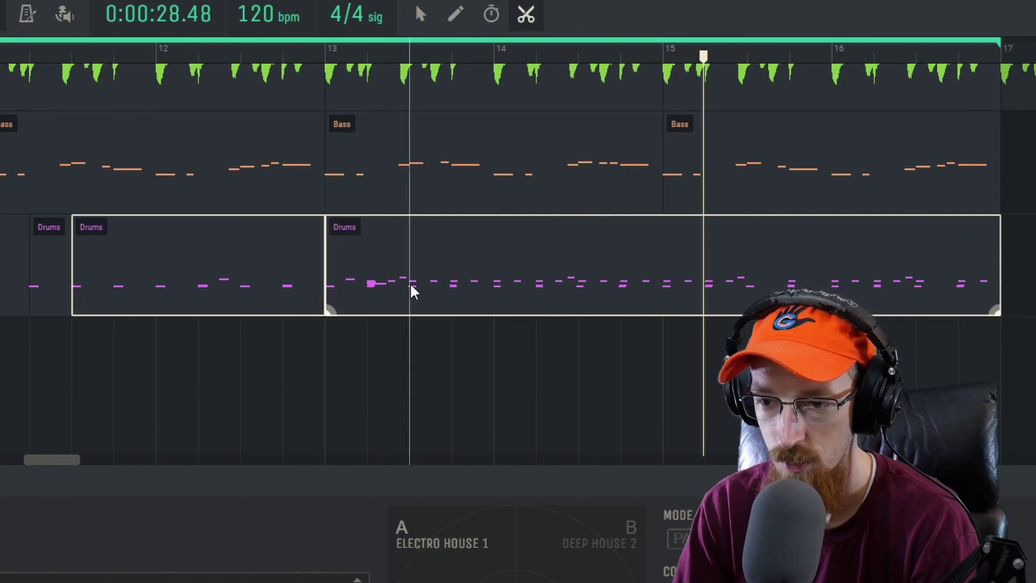
click(410, 289)
click(421, 16)
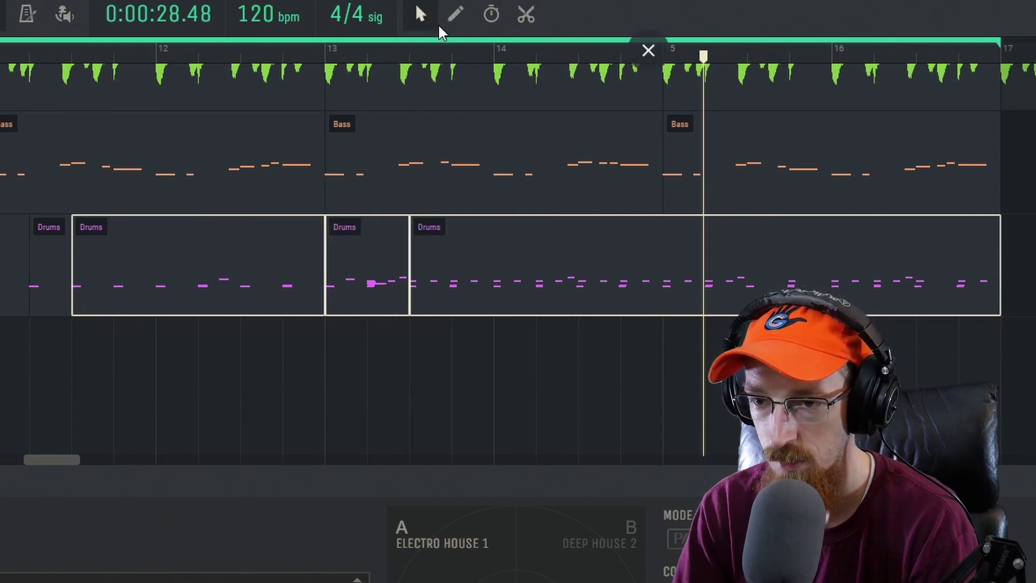
click(526, 15)
click(664, 305)
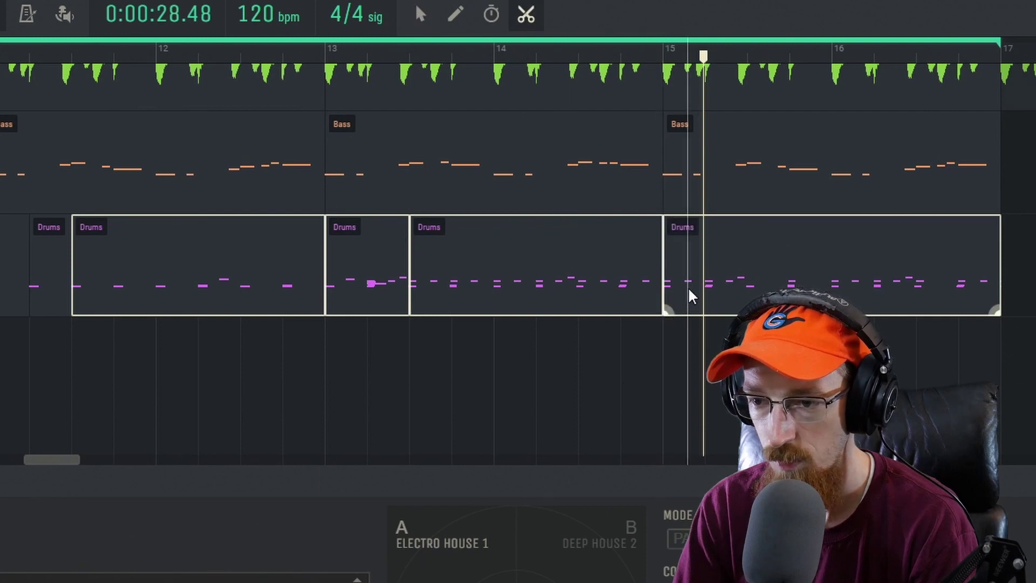
click(747, 299)
click(421, 15)
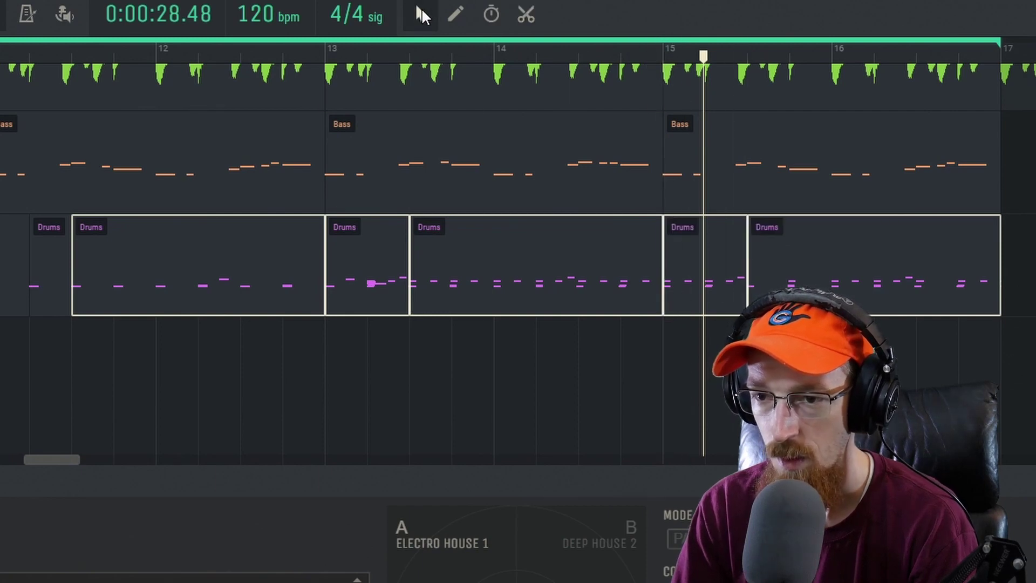
Step: Replace the bar-15 half-bar with a copy of the bar-13 half-bar, then play from bar 13
click(707, 355)
click(720, 234)
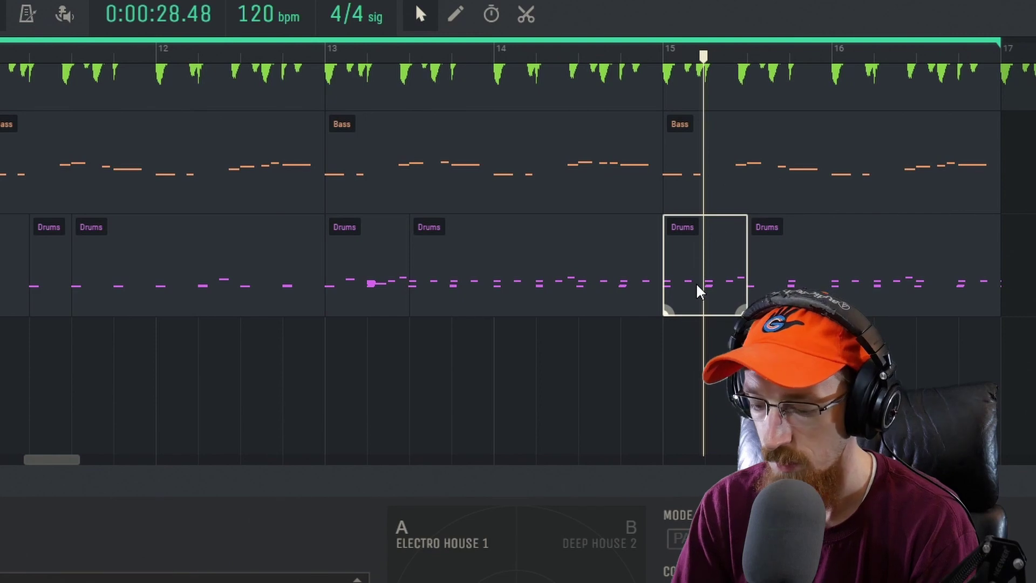
key(Delete)
drag(350, 270, 687, 283)
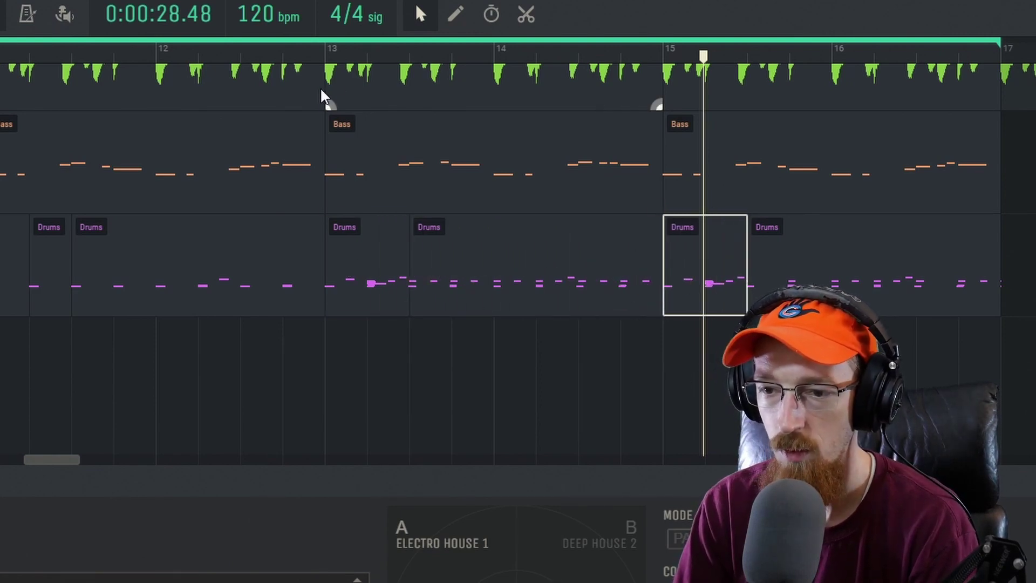
click(334, 49)
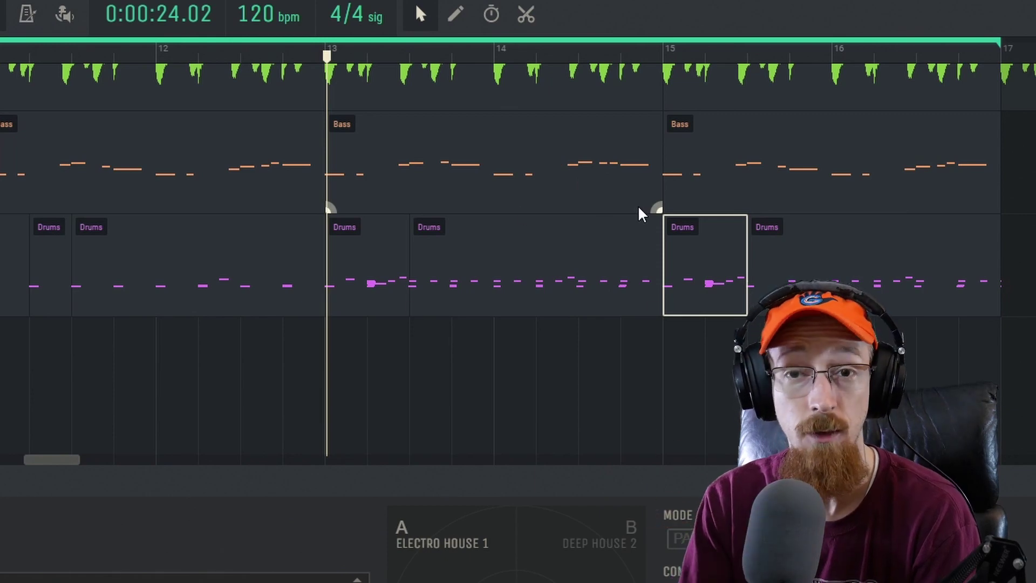
key(space)
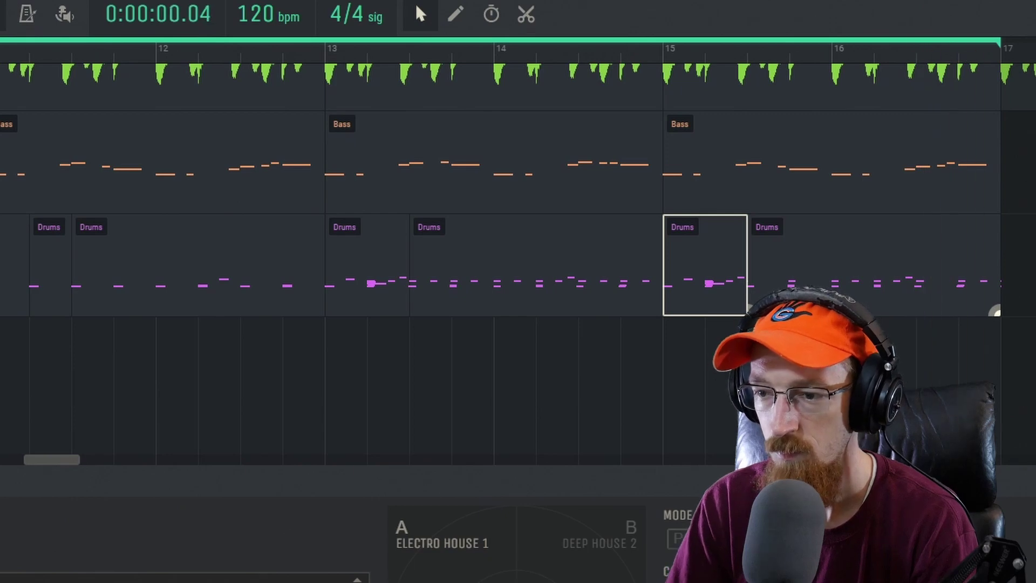
Step: Trim the last Drums clip so it starts at bar 16.5
click(789, 286)
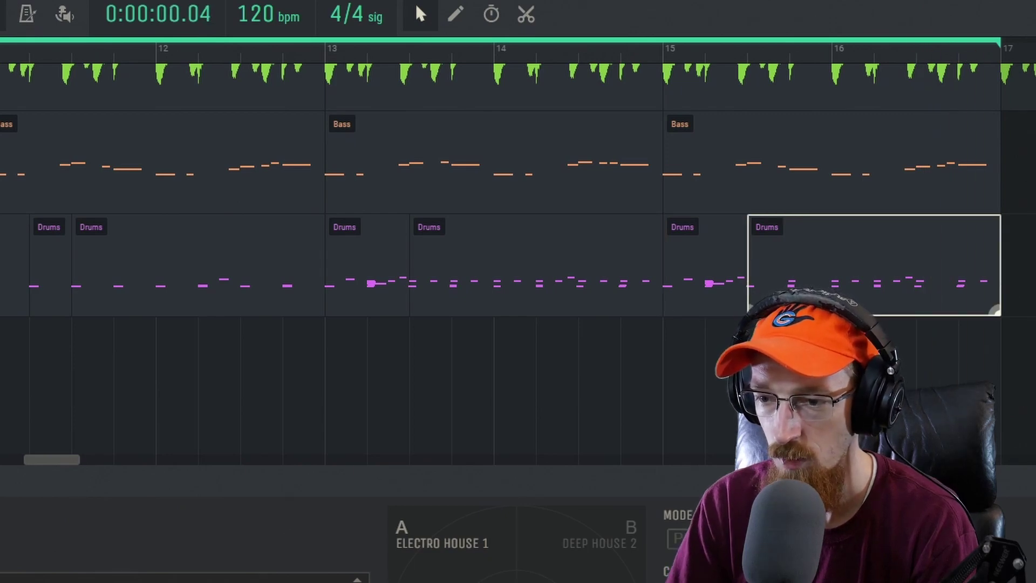
drag(746, 307, 915, 318)
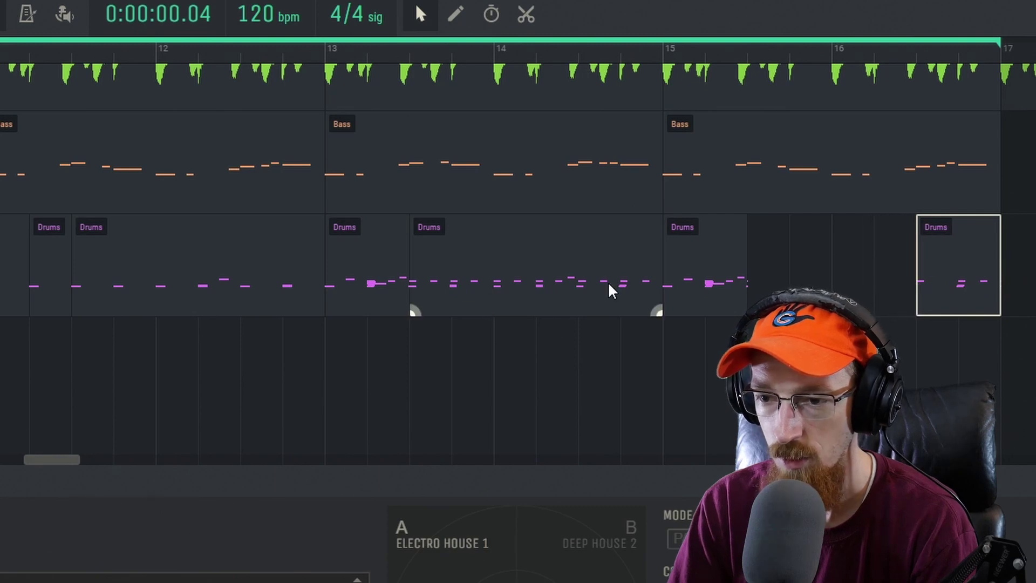
drag(523, 294, 728, 291)
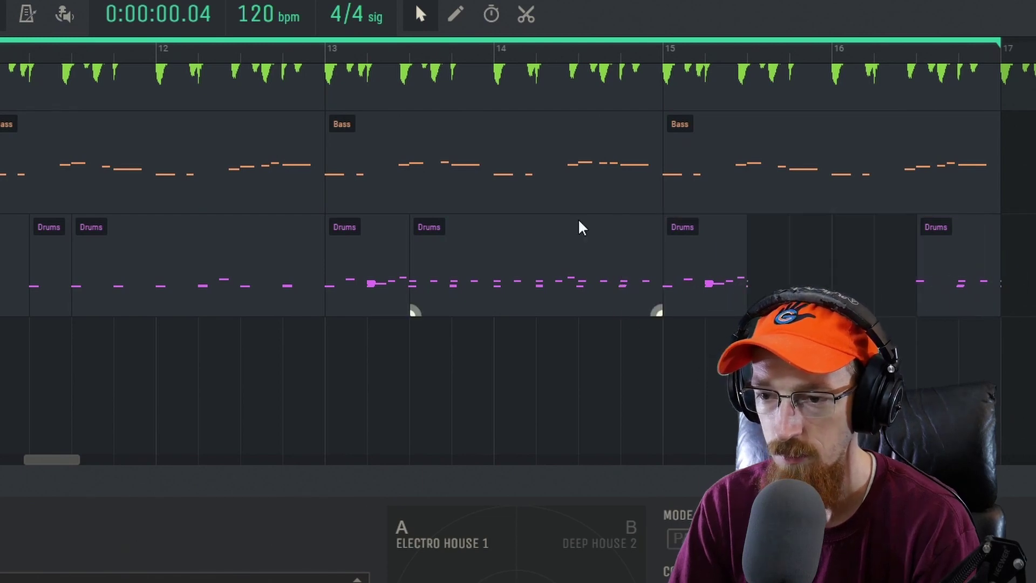
Step: Cut the Drums clip at bar 14.5 and copy the bar 13.5–14.5 piece into bars 15.5–16.5
click(526, 14)
click(580, 303)
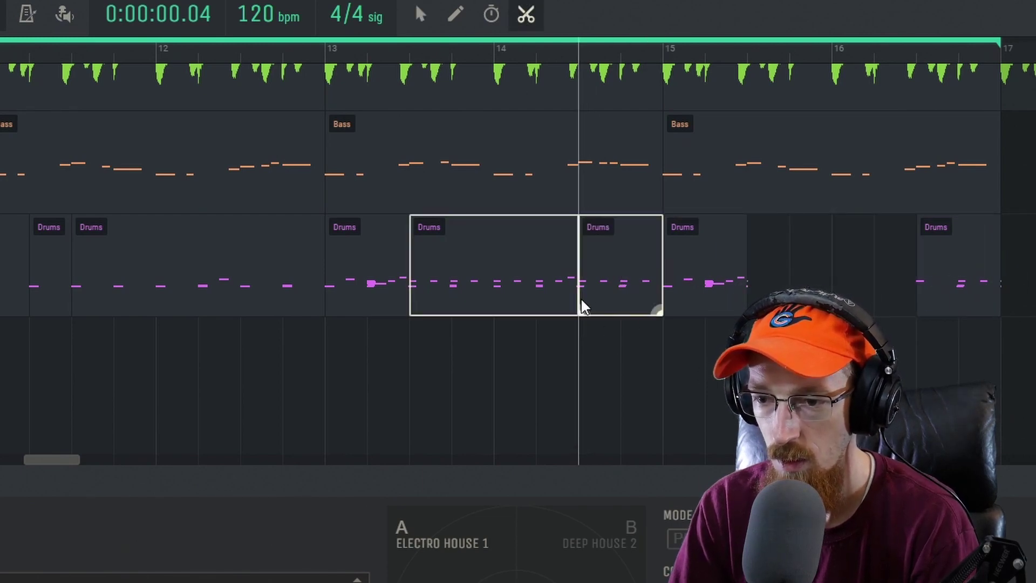
click(421, 15)
drag(507, 273, 834, 289)
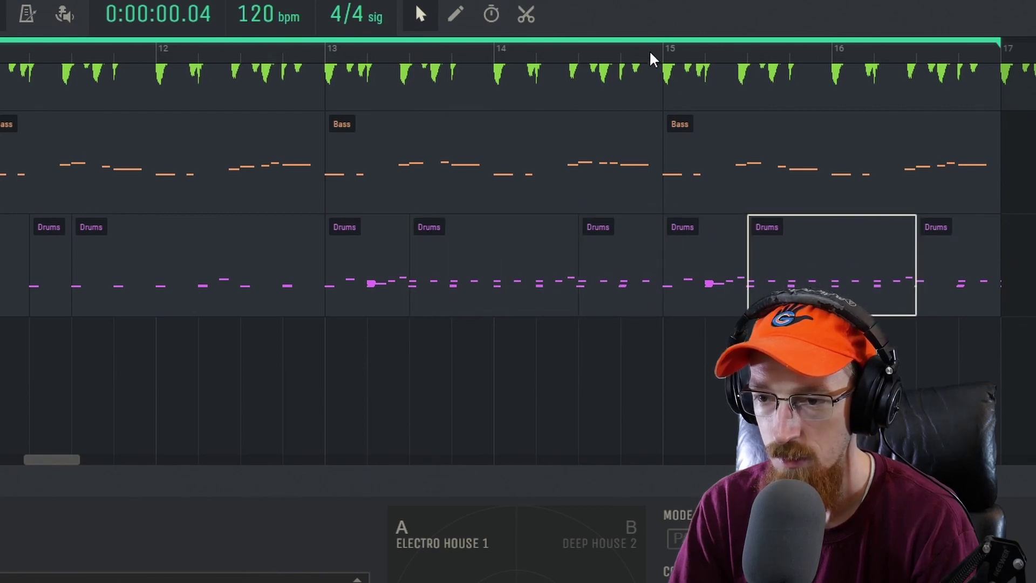
drag(653, 56, 493, 60)
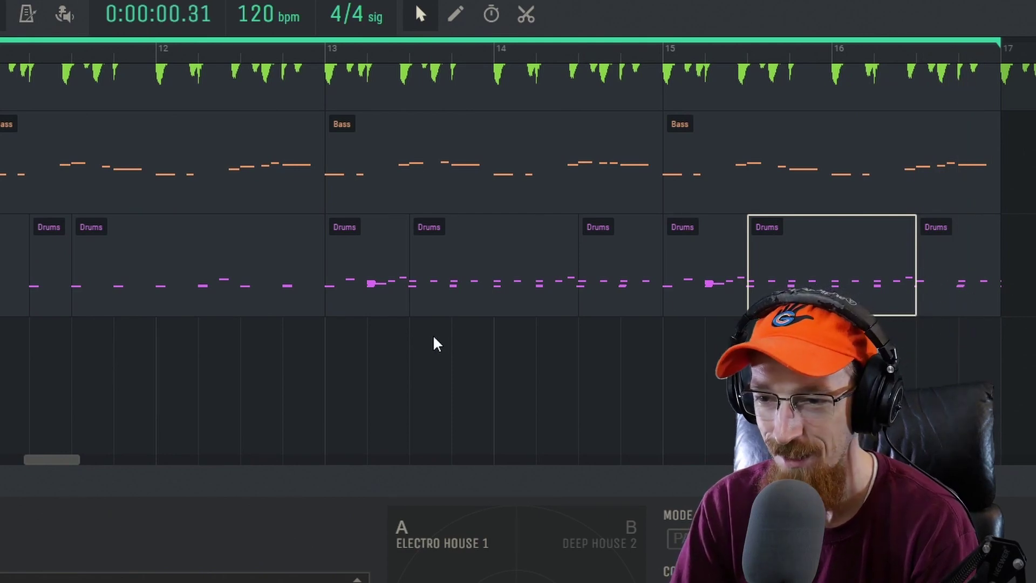
scroll(423, 338, down, 2)
scroll(282, 344, down, 1)
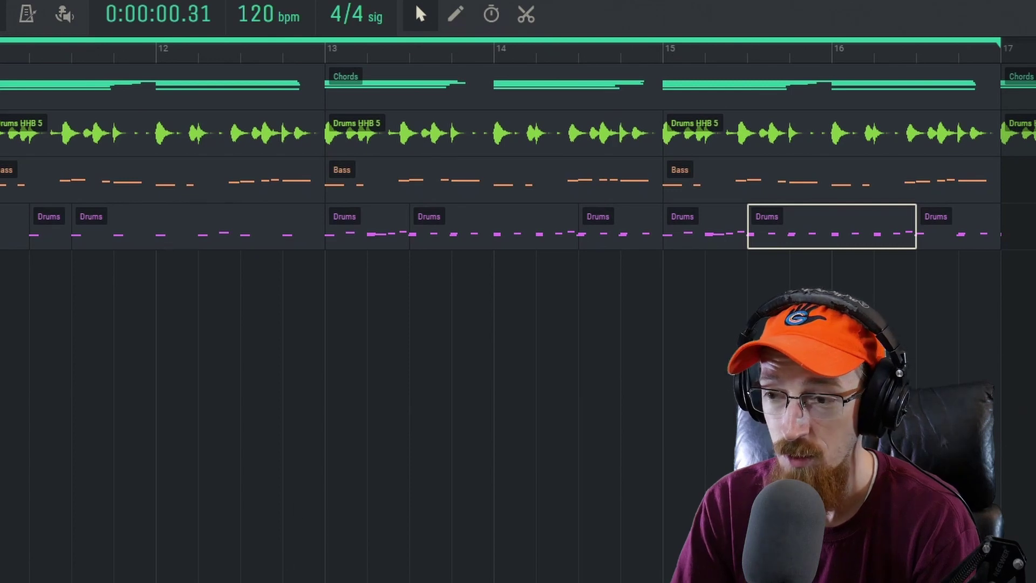
scroll(424, 438, left, 2)
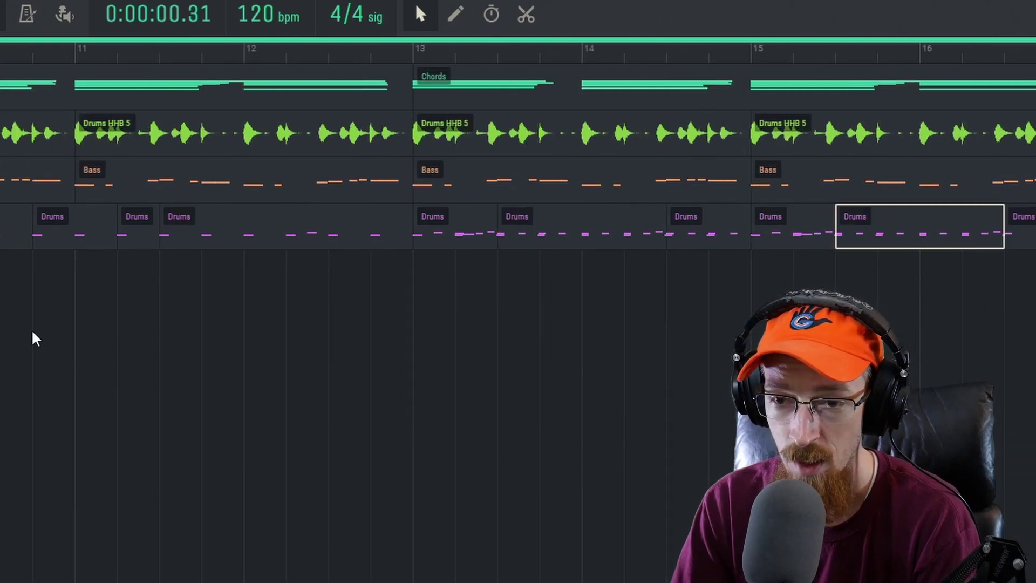
scroll(33, 338, down, 5)
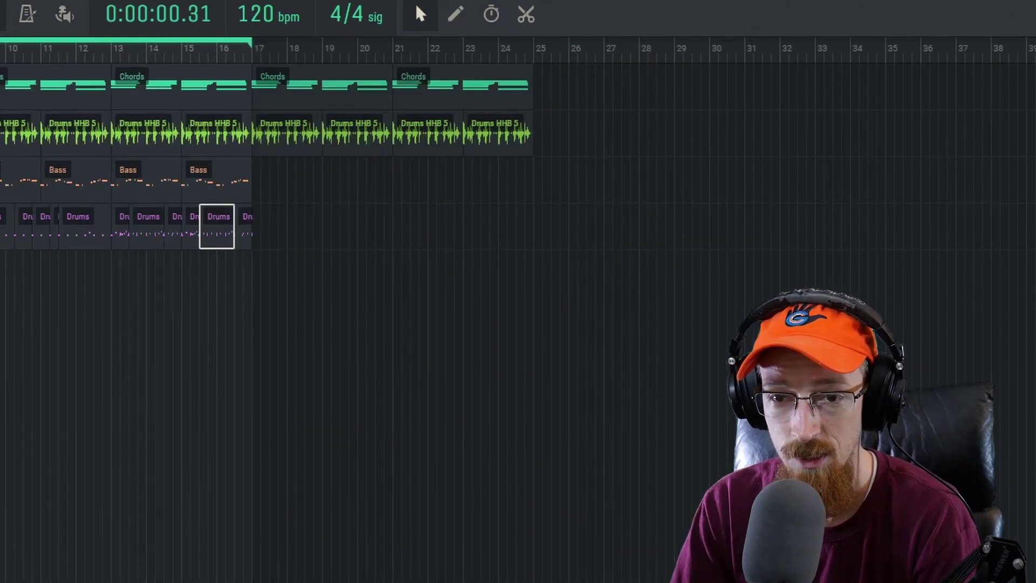
scroll(44, 238, left, 6)
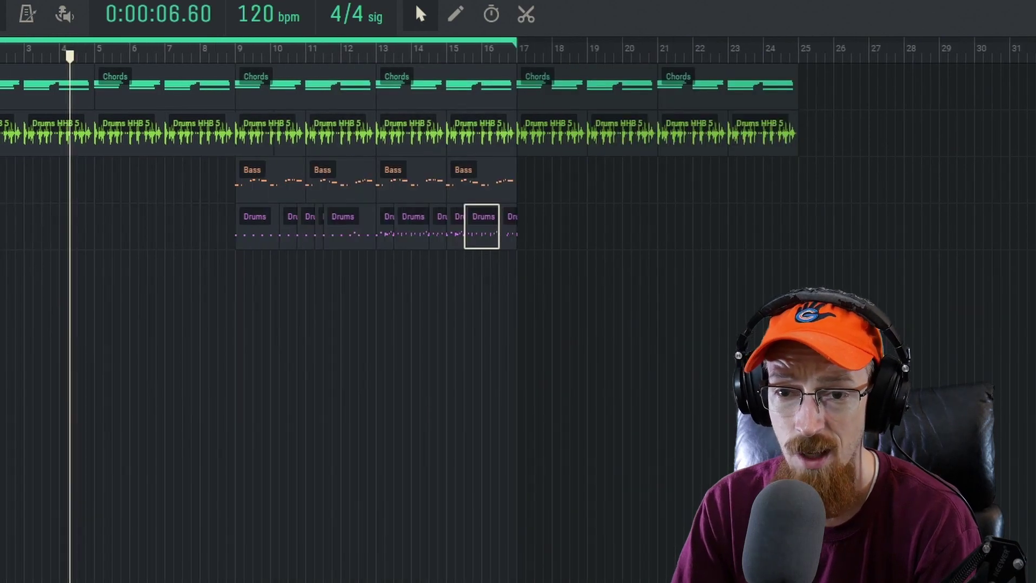